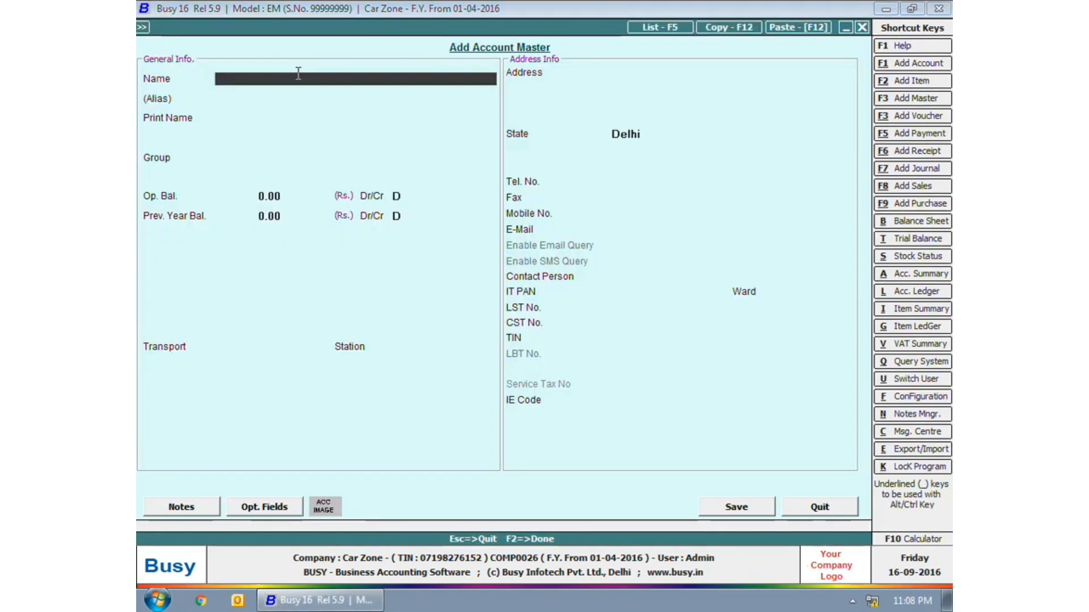
- Enter State Bank of India under Bank Accounts with a 50,000.00 Dr opening balance and its account number
type("State Bank of")
key("Return")
key("Return")
key("Return")
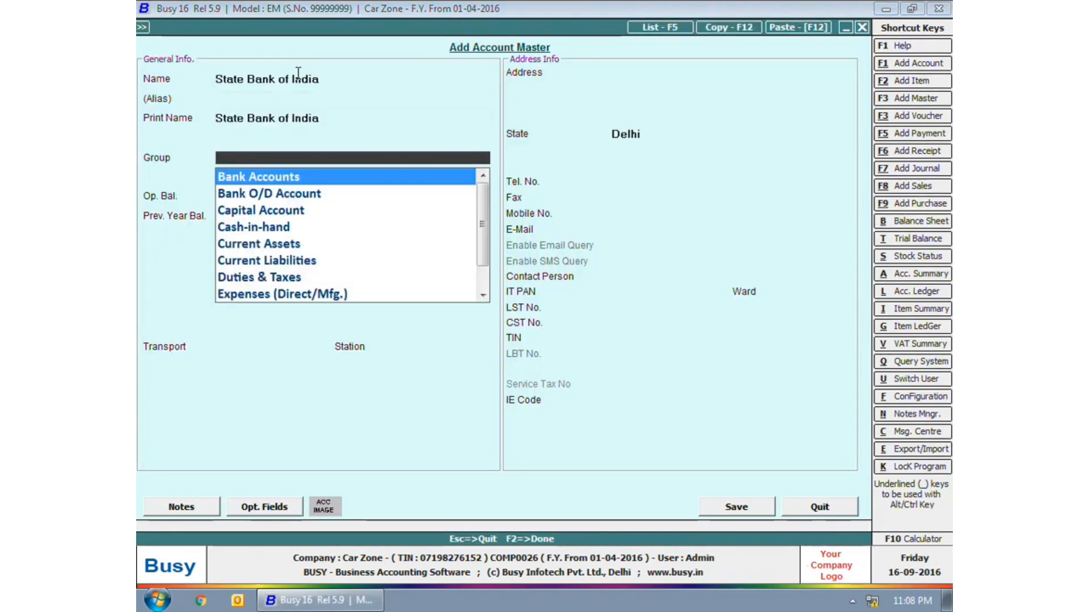
key("Return")
type("50,000")
key("Return")
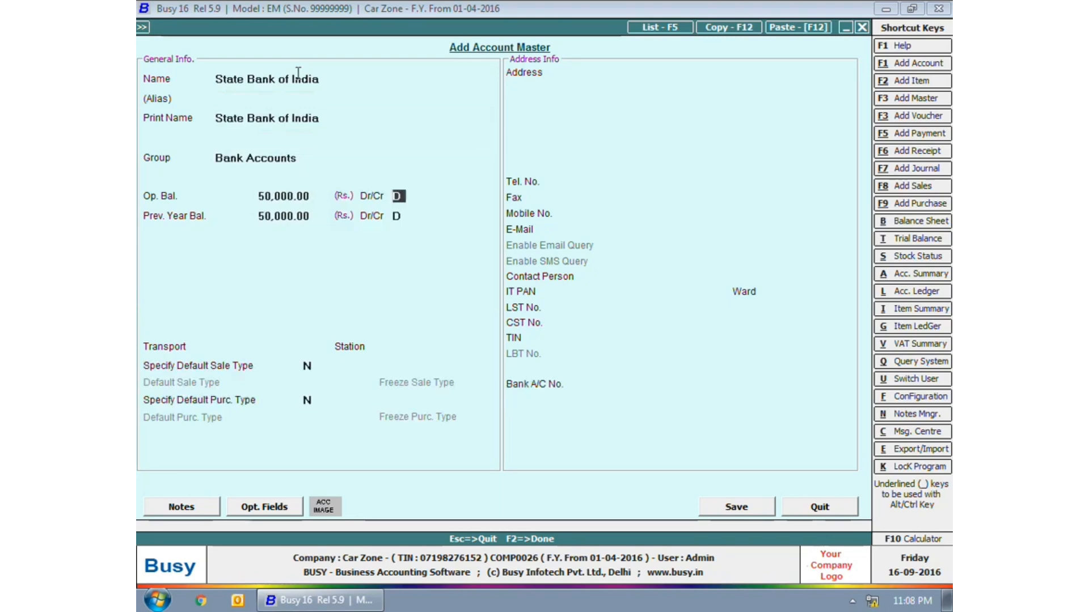
left_click(655, 383)
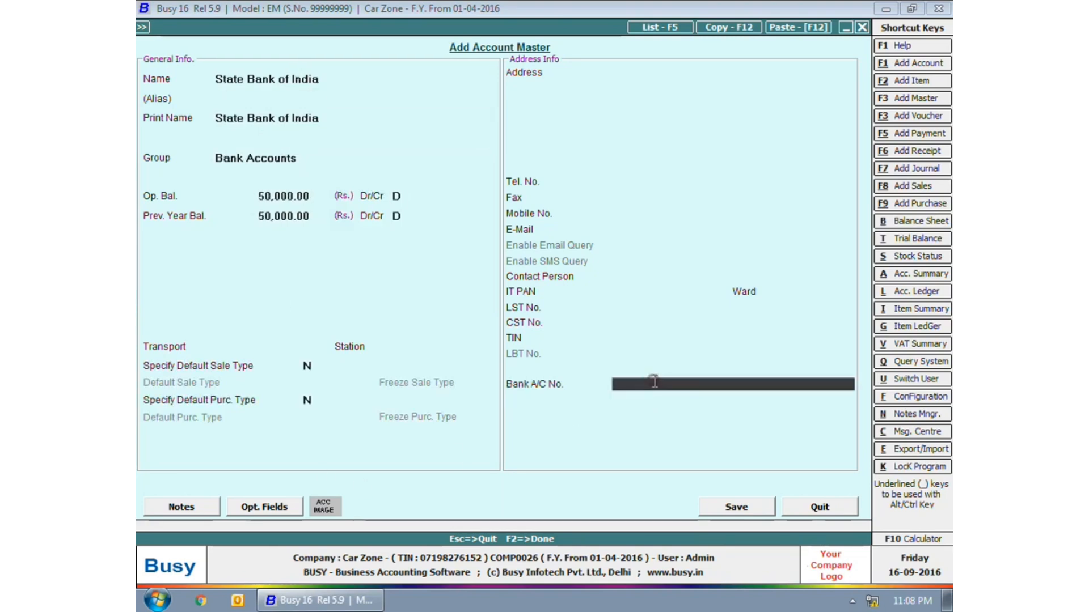
key("Return")
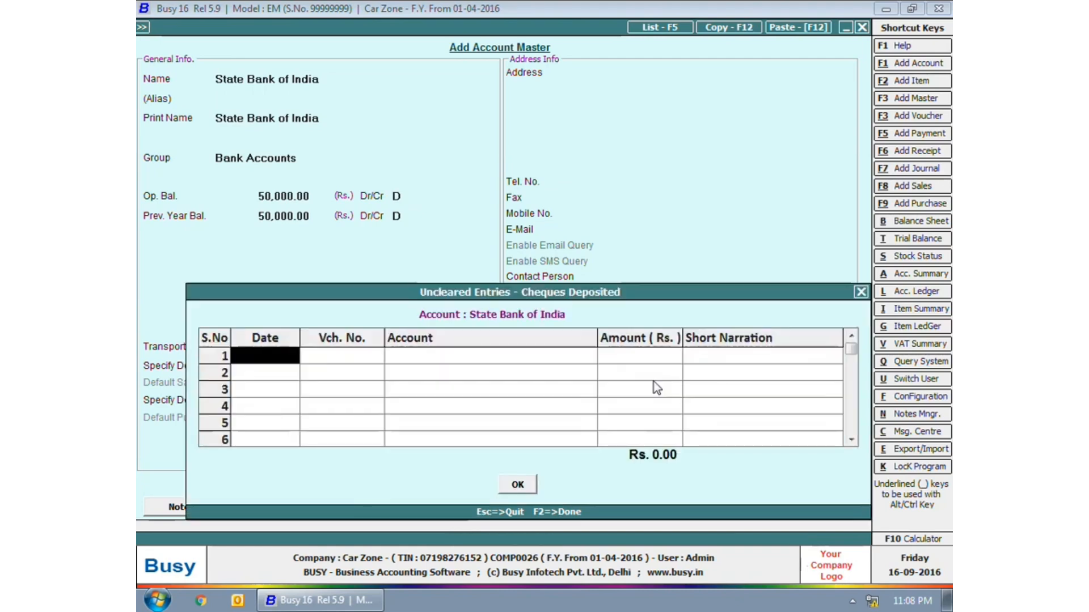
- Skip to the issued cheques list, begin a 01-04-2016 date entry, then back out
key("F2")
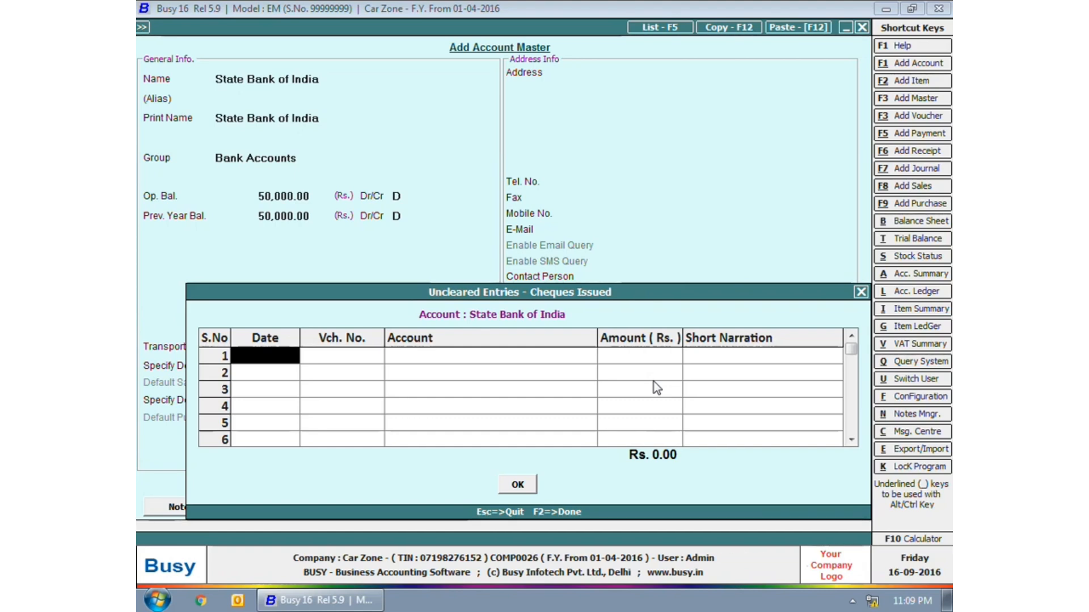
type("1")
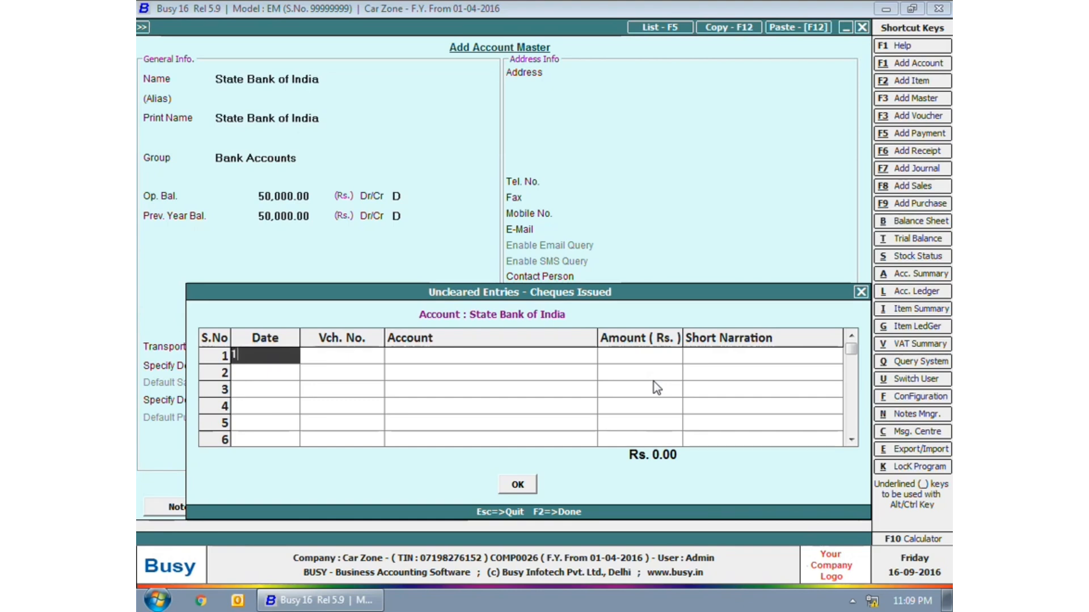
key("Return")
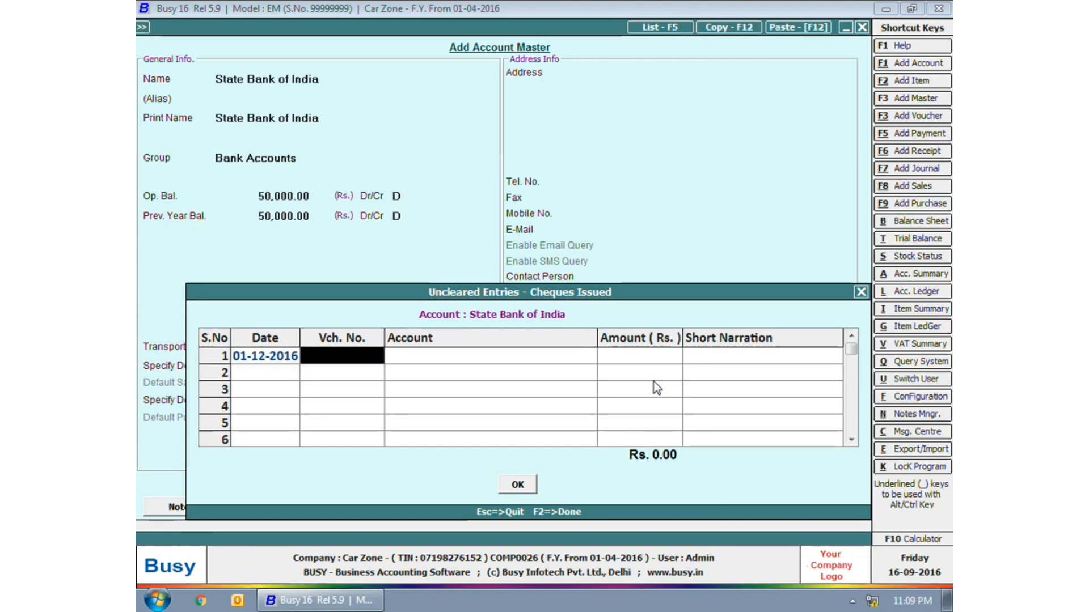
key("Left")
type("1-")
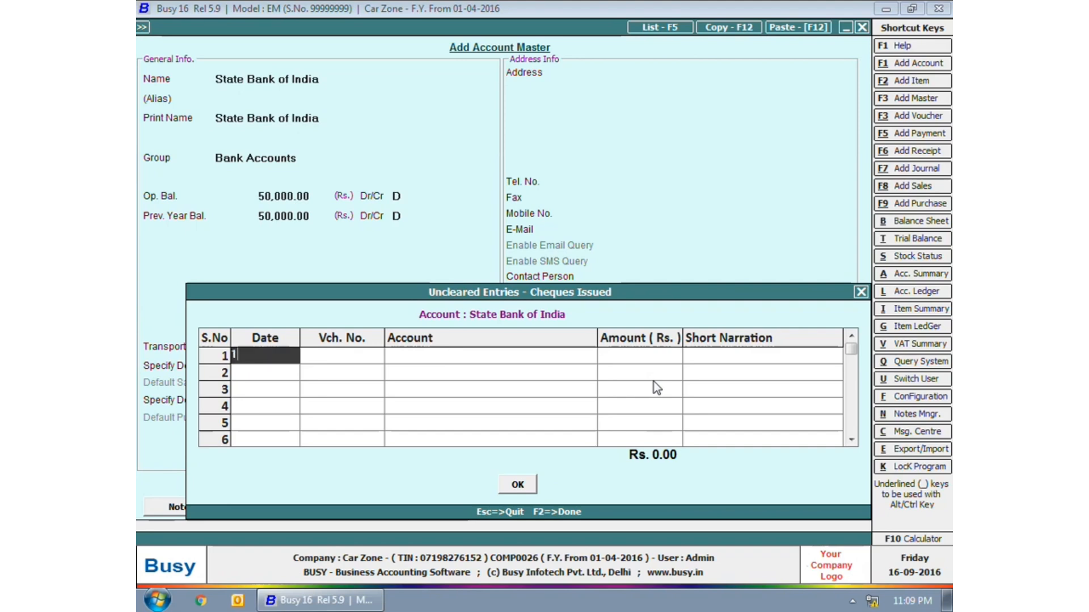
key("Escape")
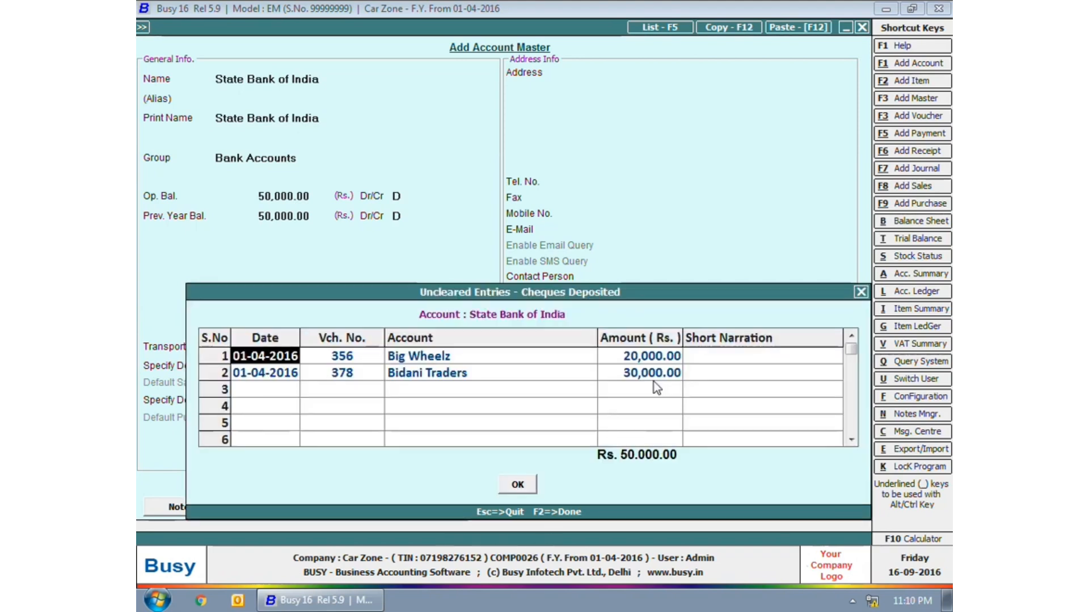
- Add issued cheque 543 dated 01-04-2016 to Big Wheelz for 30,000
key("F2")
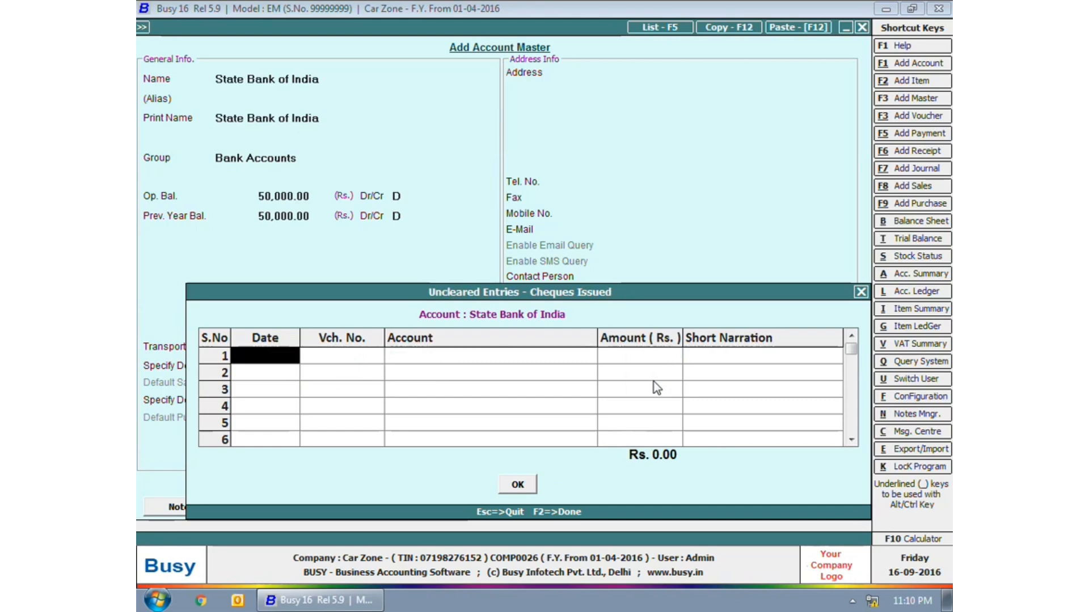
key("Return")
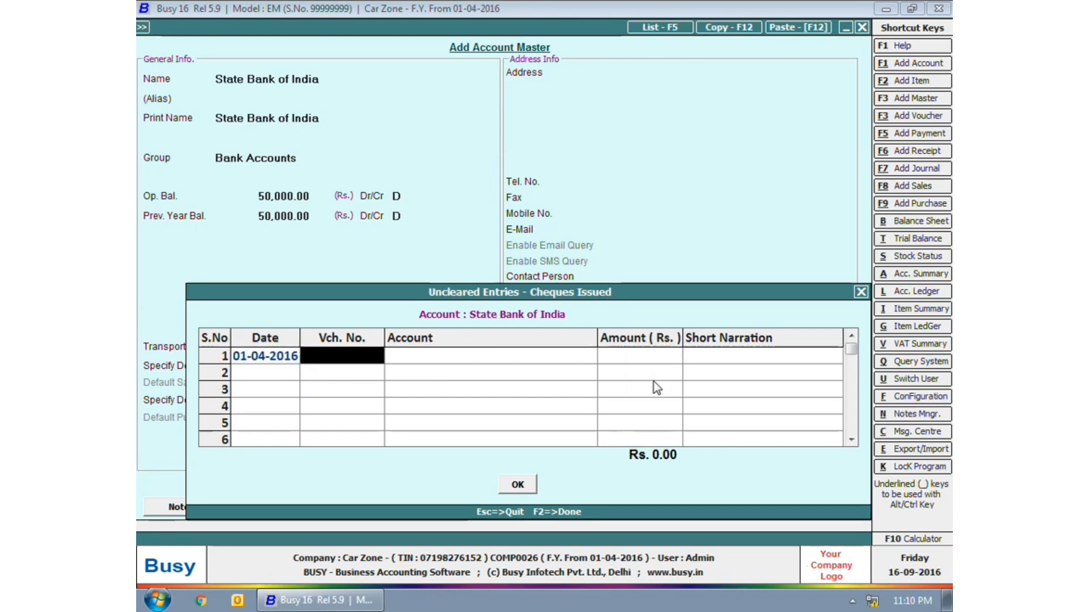
type("543")
key("Return")
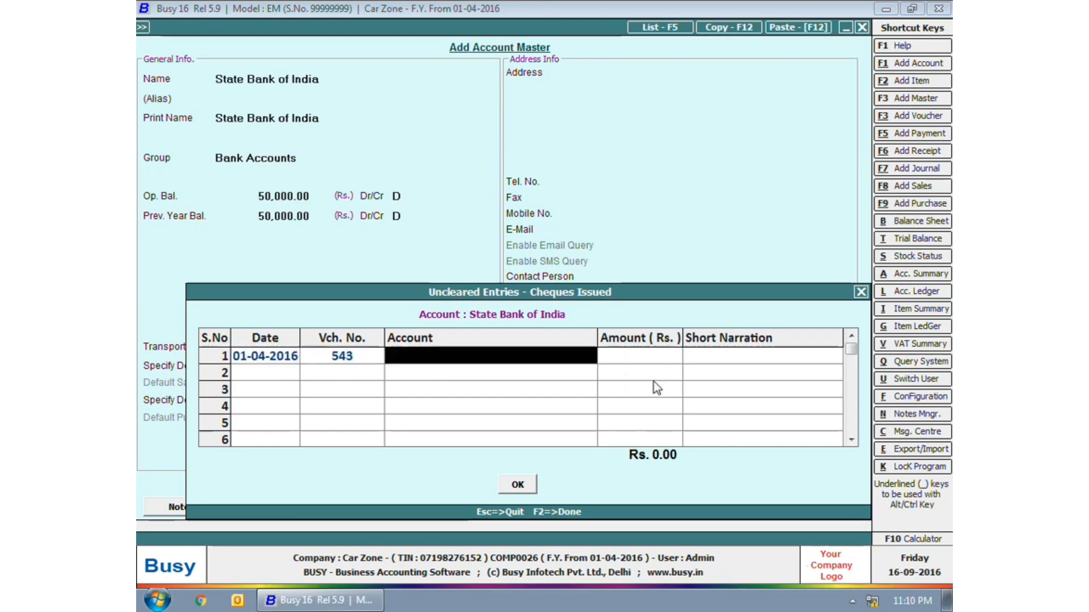
type("b")
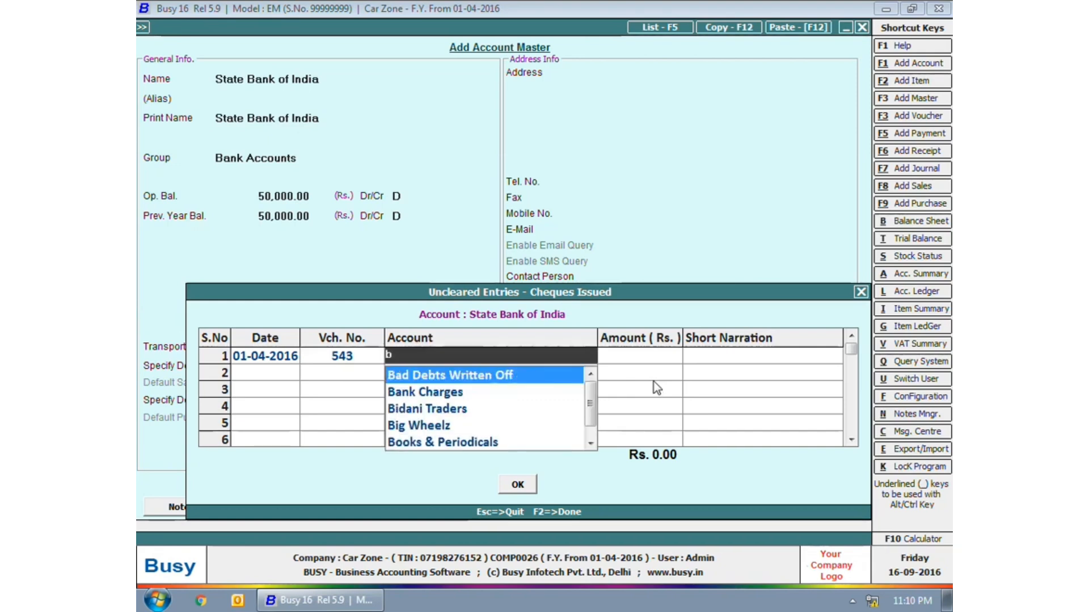
key("Down")
key("Down")
key("Down")
key("Return")
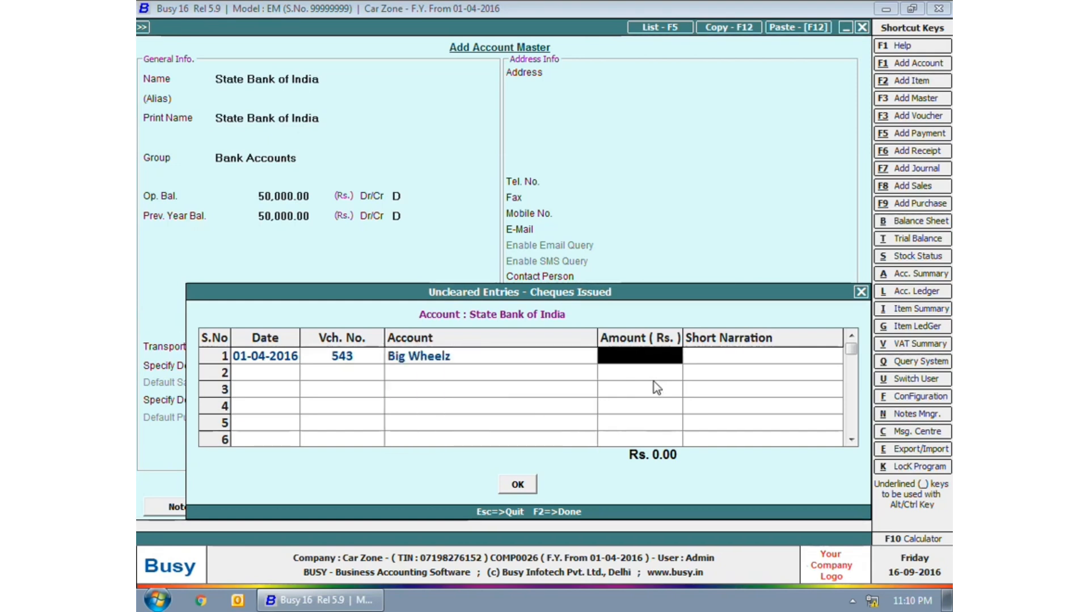
type("30000")
key("Return")
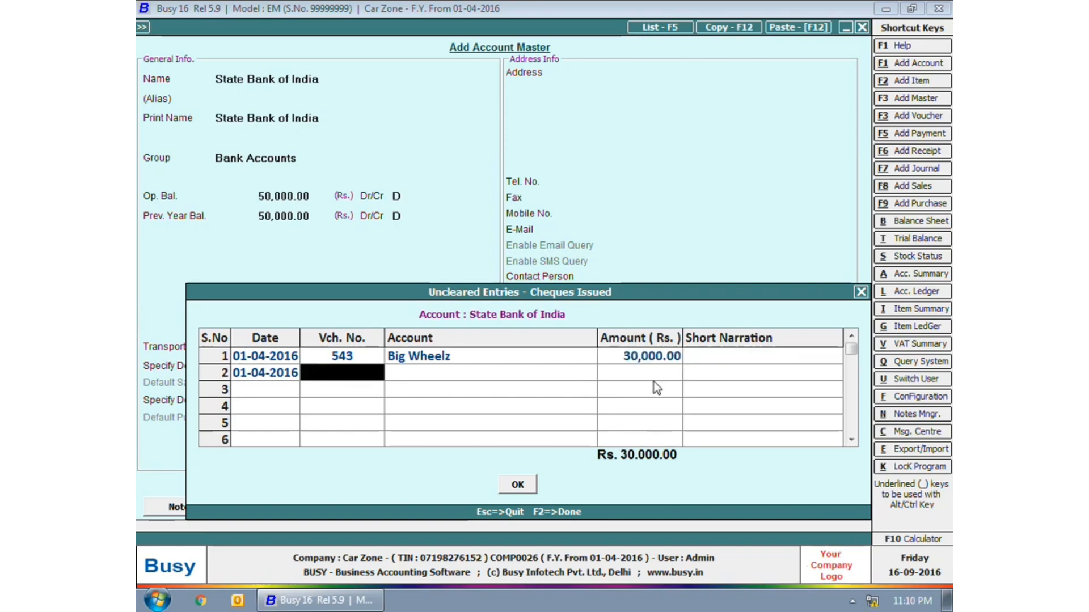
- Add issued cheque 567 to Big Wheelz for 20,000 and save the account
type("567")
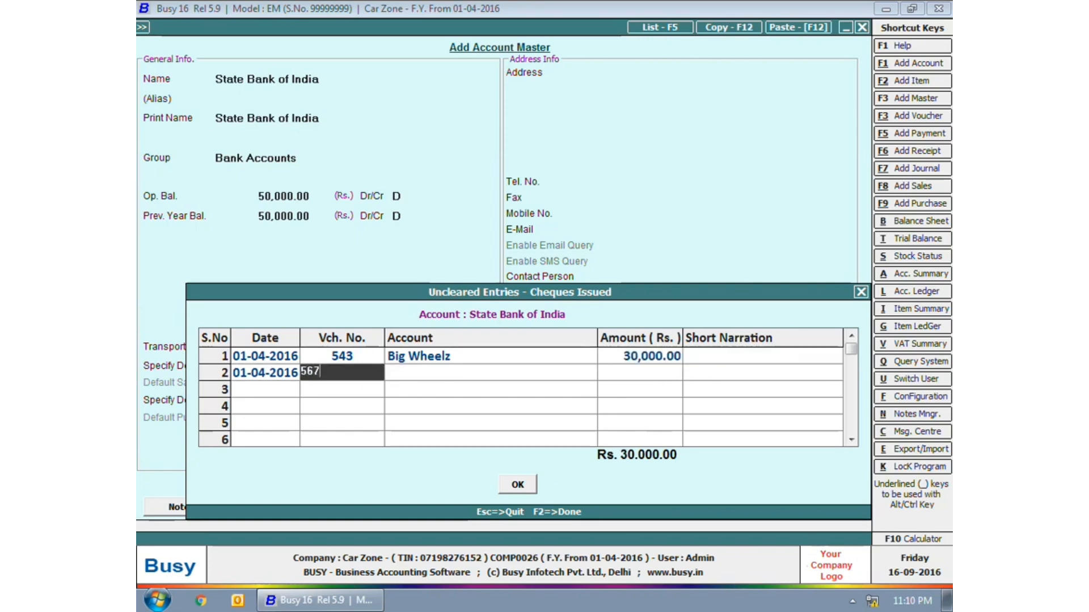
key("Return")
type("b")
key("Down")
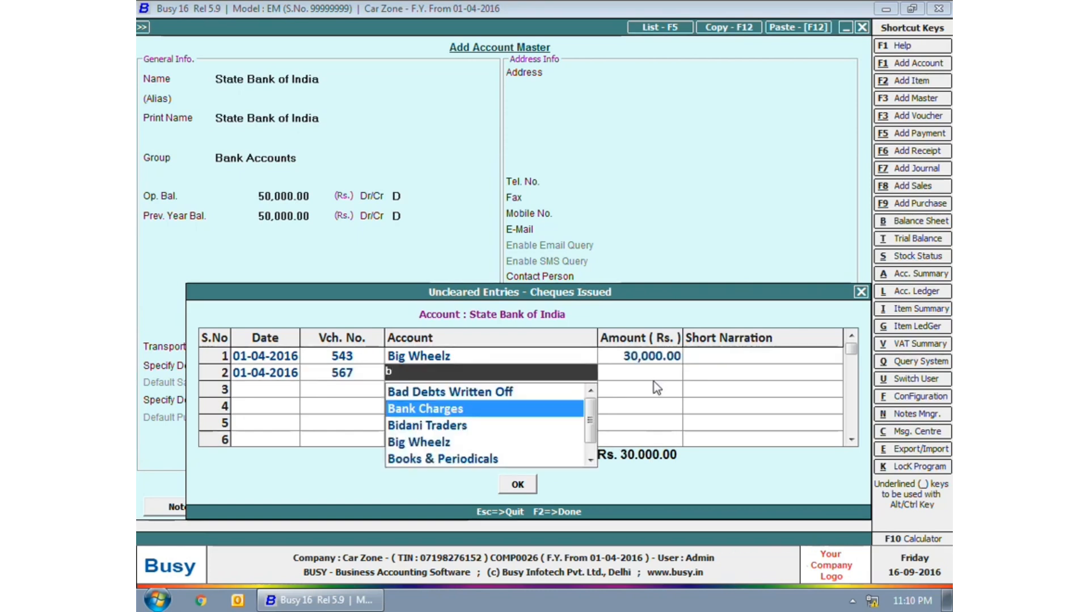
key("Down")
key("Down")
key("Return")
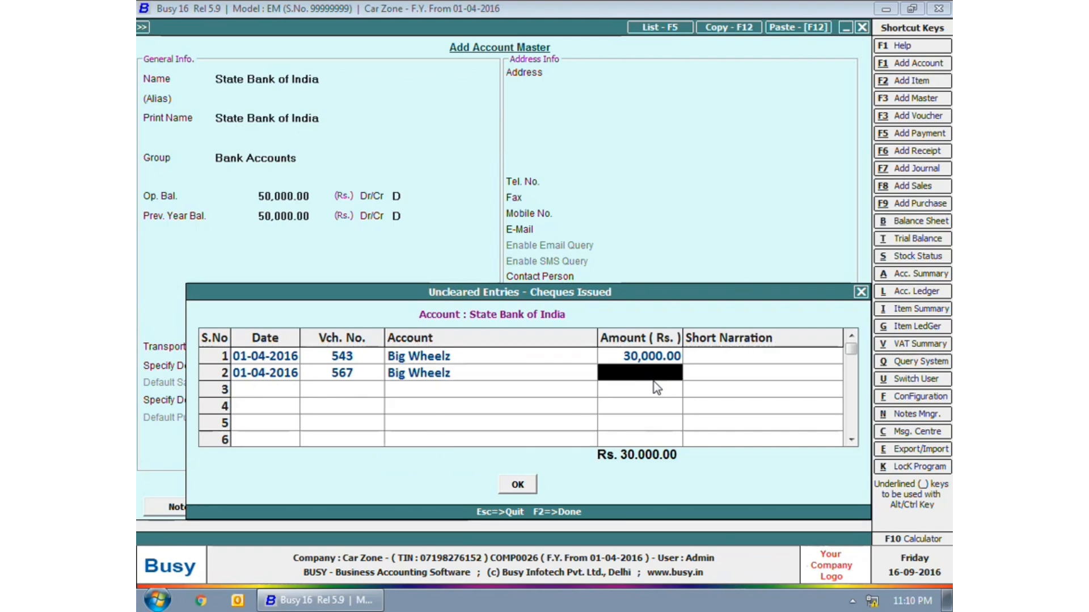
type("20000")
key("Return")
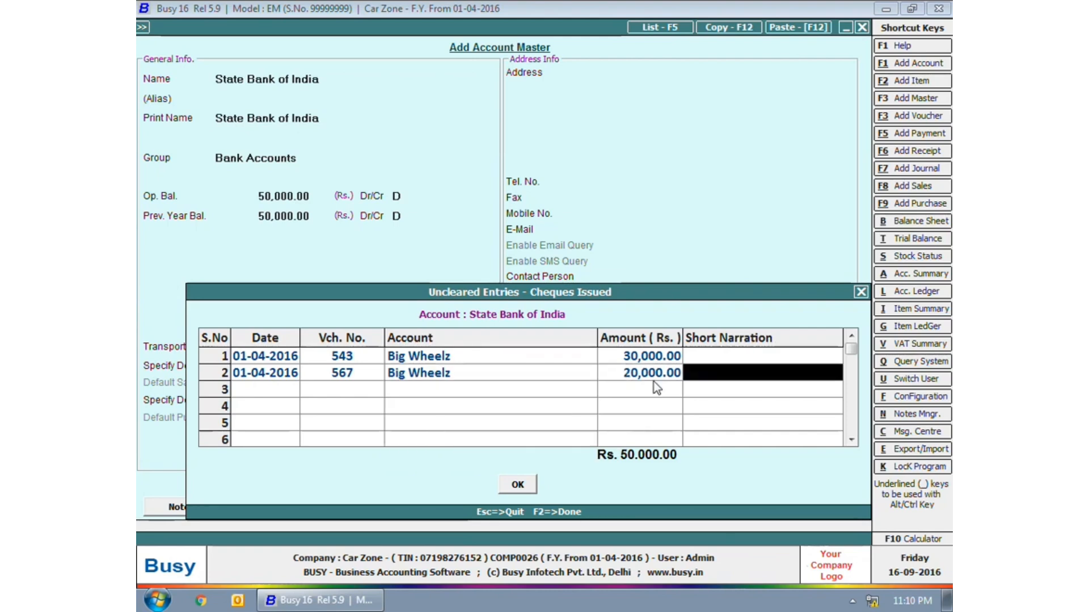
key("Return")
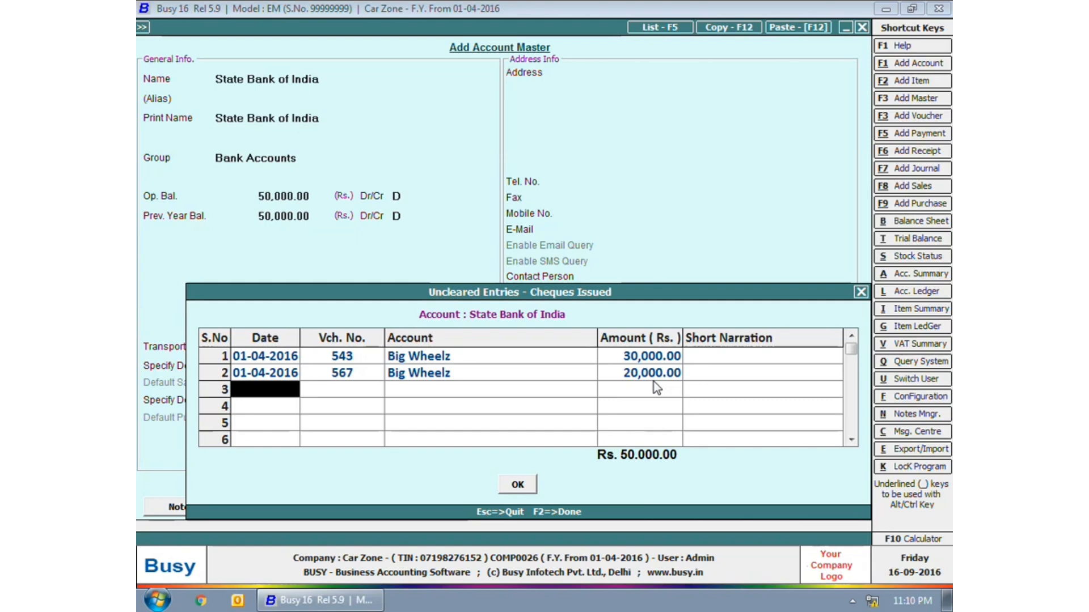
key("F2")
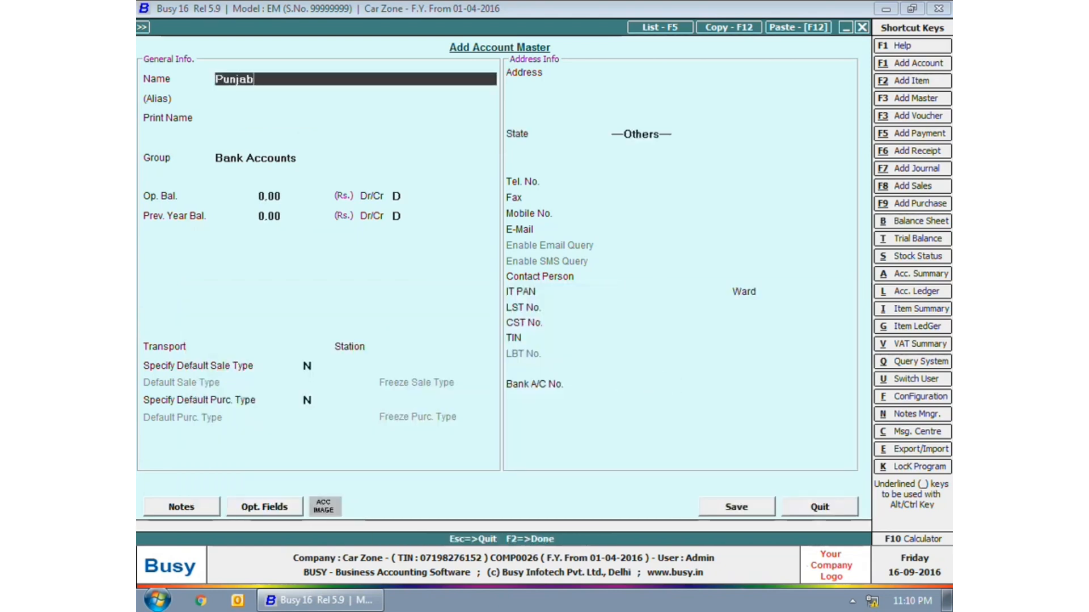
- Name the new account Punjab National Bank with alias PNB
type("Punjab National Bank")
key("Return")
type("PNB")
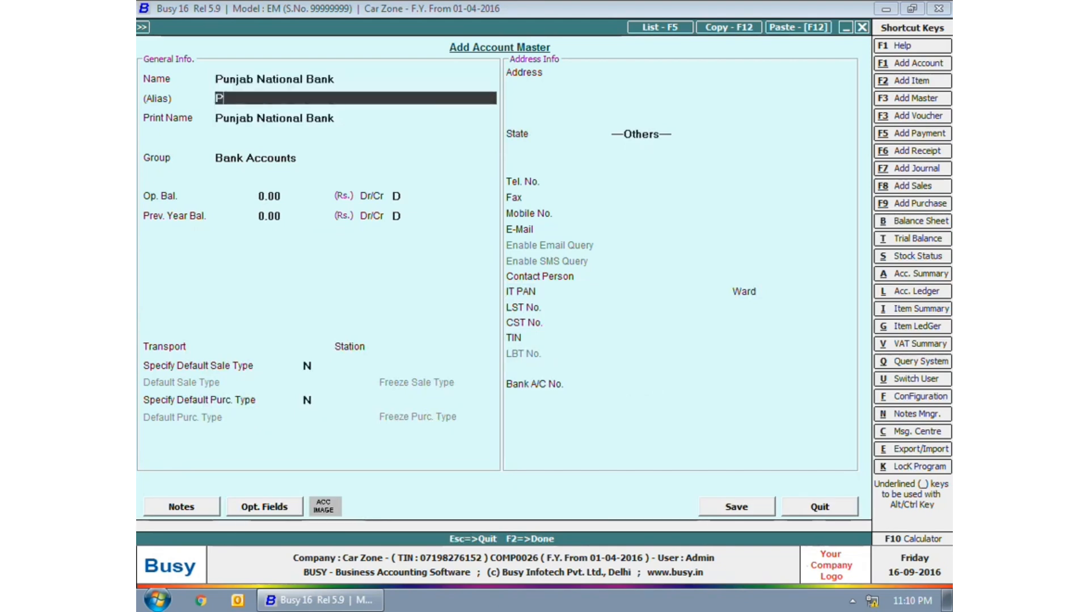
key("Return")
key("Return")
- Keep the Bank Accounts group, set a 10,000 Cr opening balance and enter the account number
key("Return")
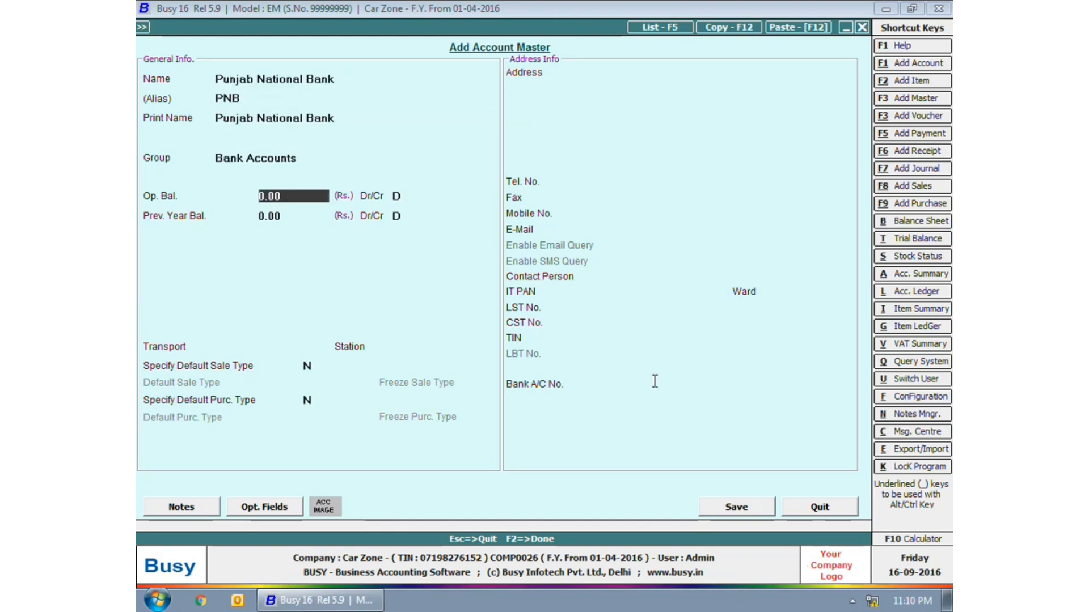
type("10000")
key("Return")
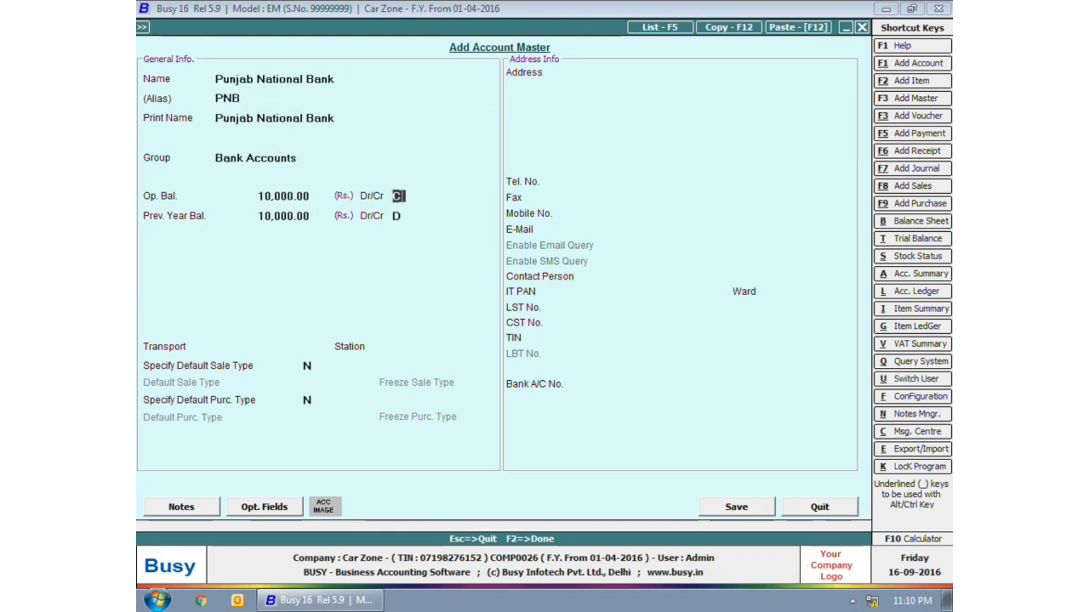
type("C")
key("Return")
key("Return")
key("Return")
key("Return")
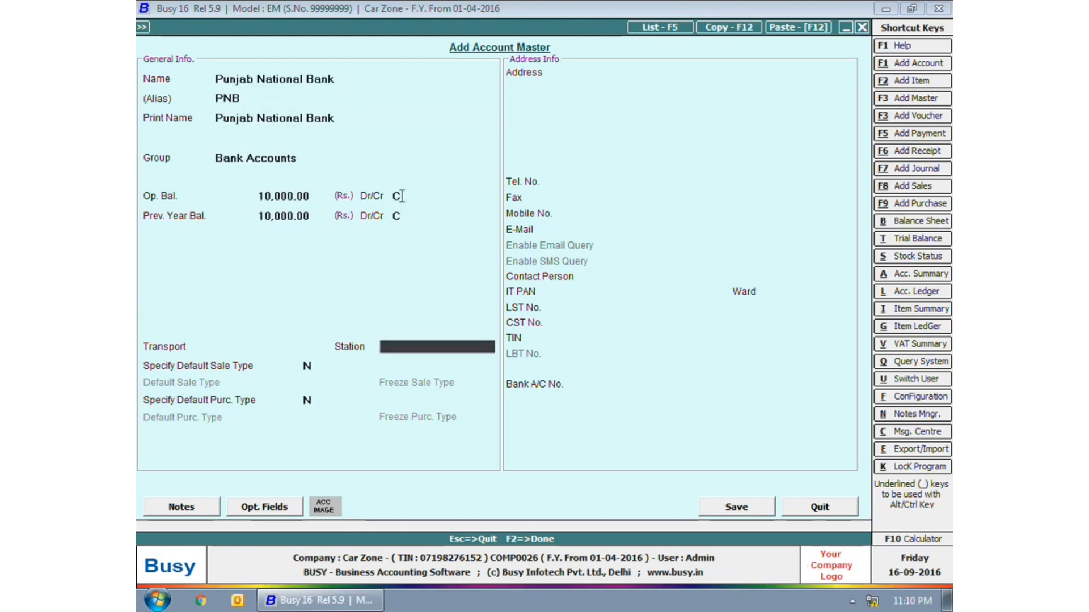
key("Return")
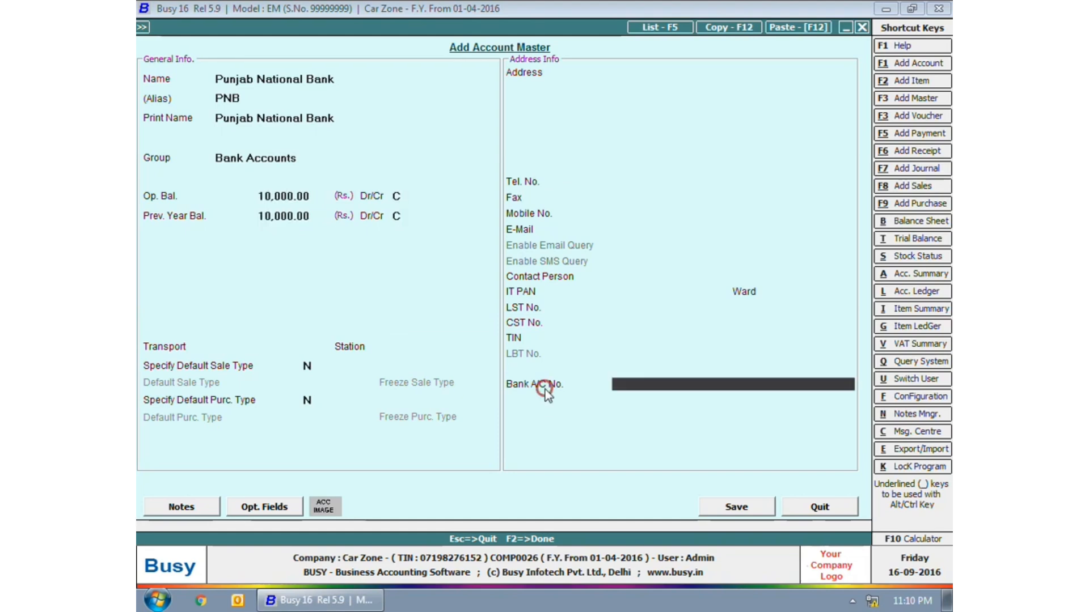
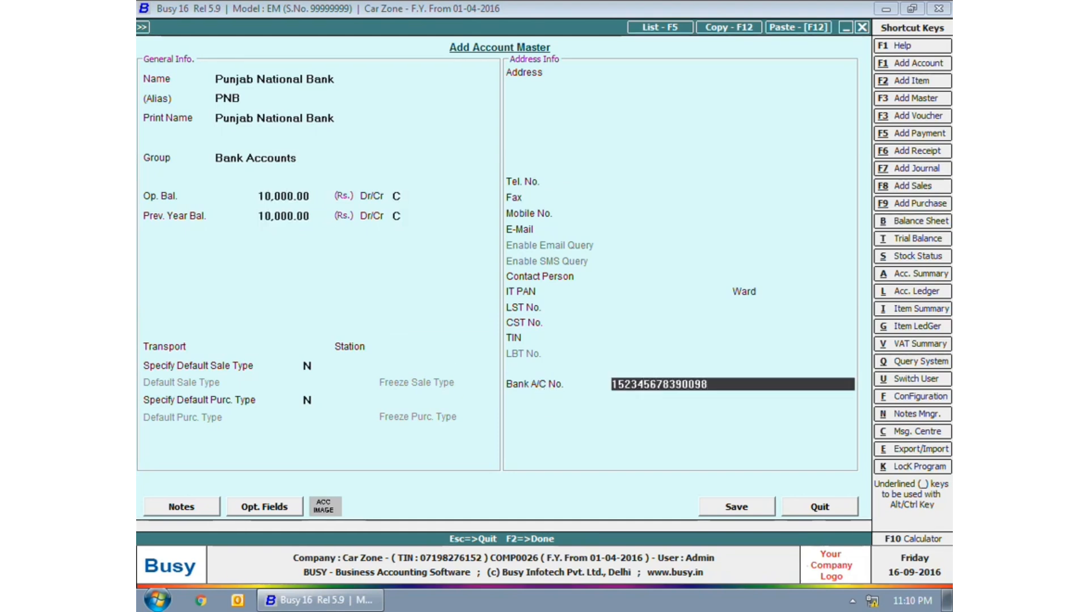
key("Return")
key("Return")
key("Return")
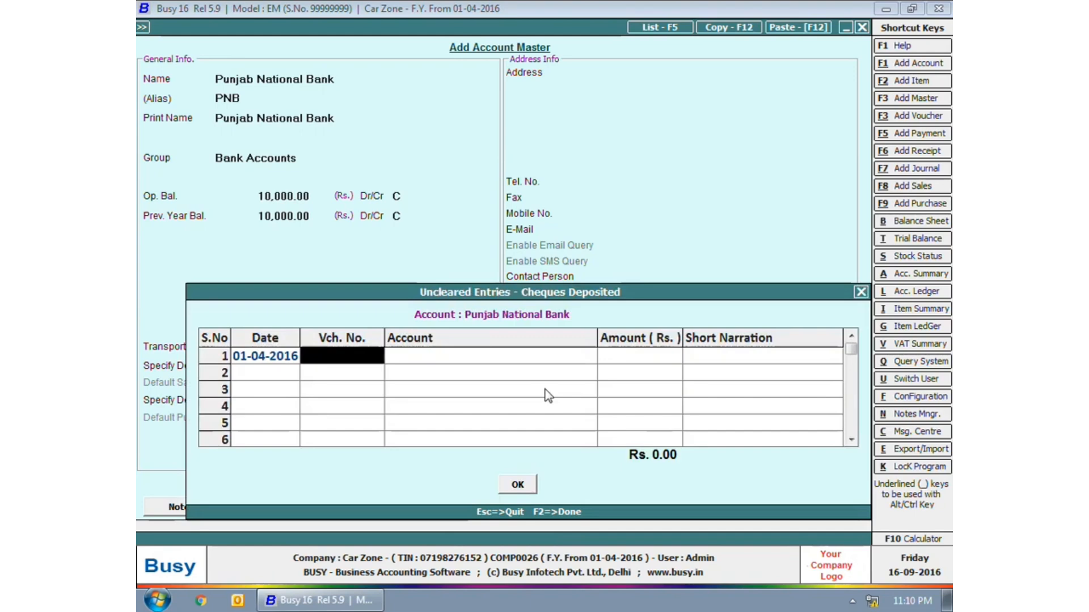
- Enter deposited cheque 456 dated 01-04-2016 from Car World for 10,000
type("456")
key("Return")
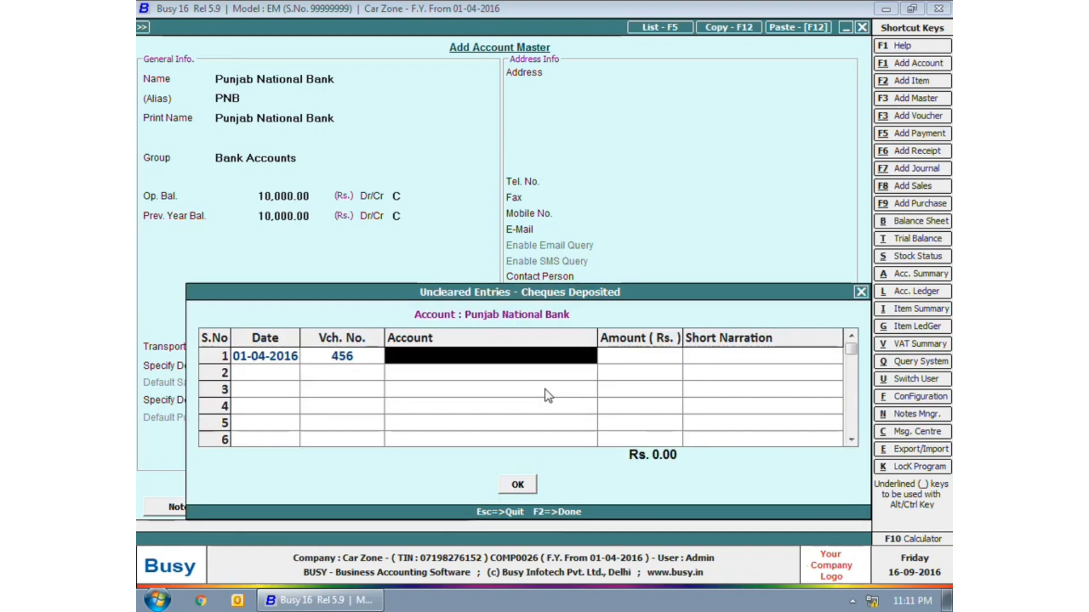
type("c")
key("Down")
key("Down")
key("Return")
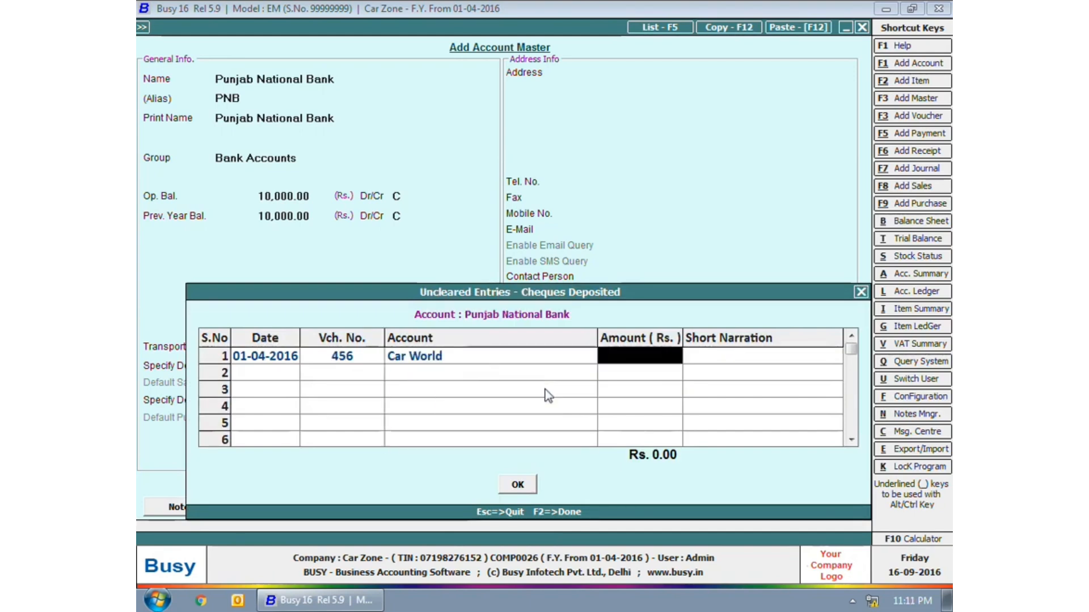
type("10,000")
key("Return")
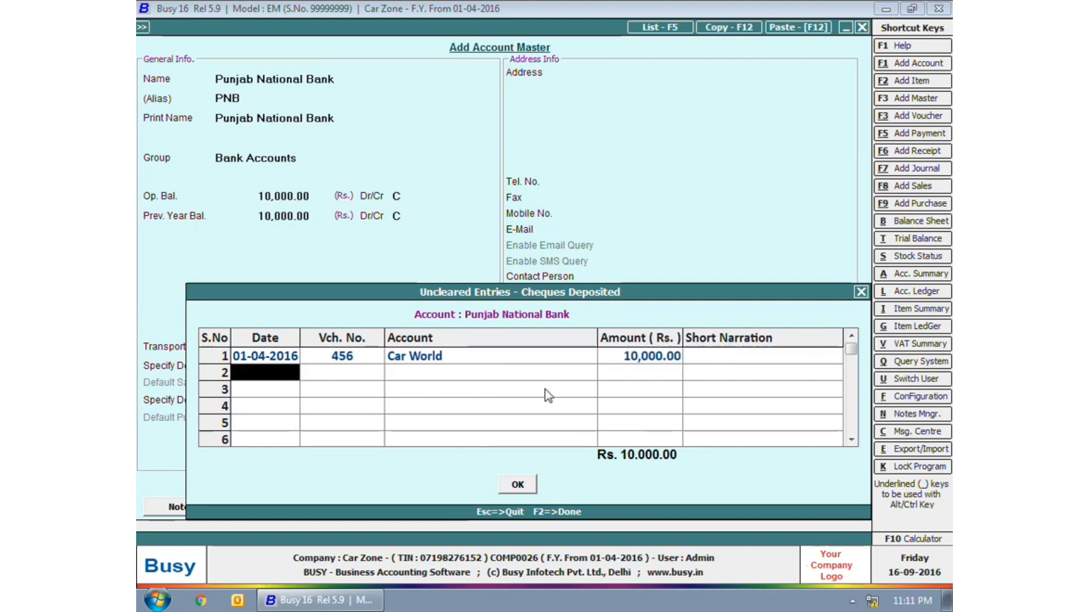
key("F2")
type("1")
key("Return")
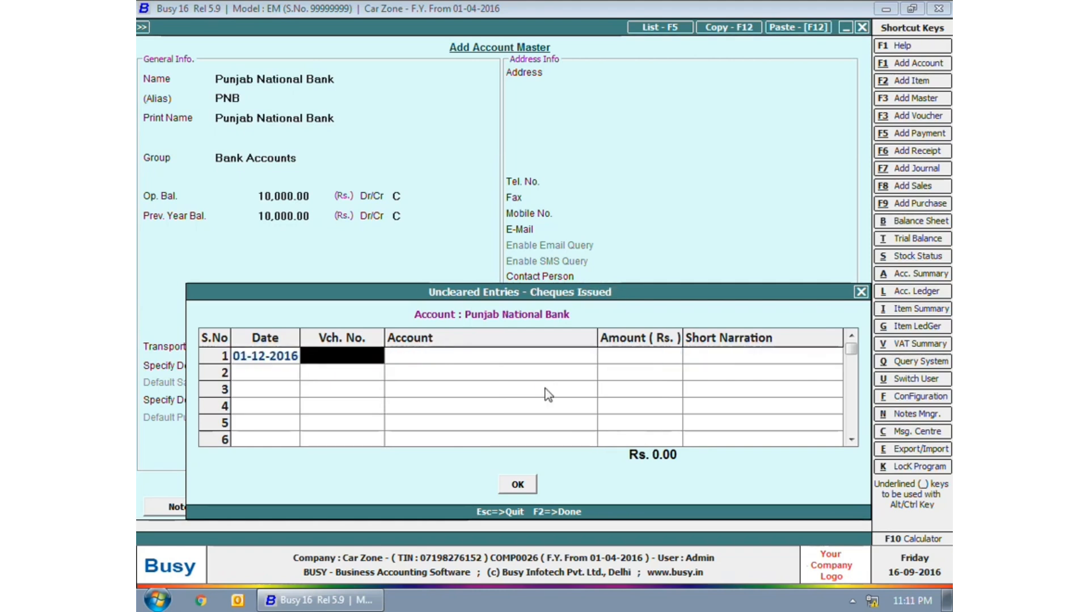
- Enter issued cheque 456 dated 01-04-2016 to Car Hub for 10,000, then save and close the master
key("Left")
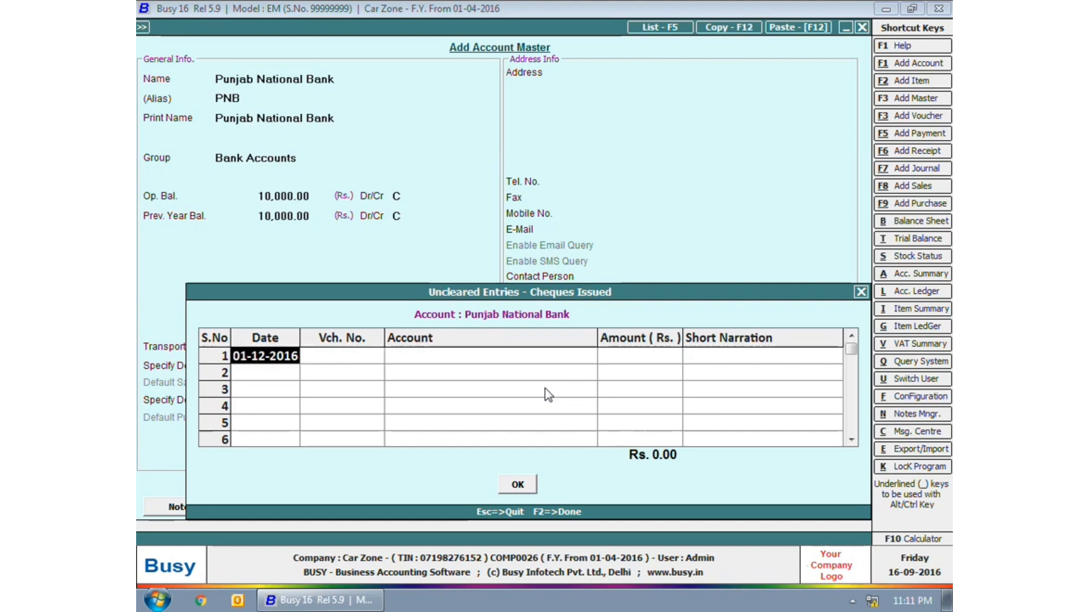
type("1-4")
key("Return")
type("456")
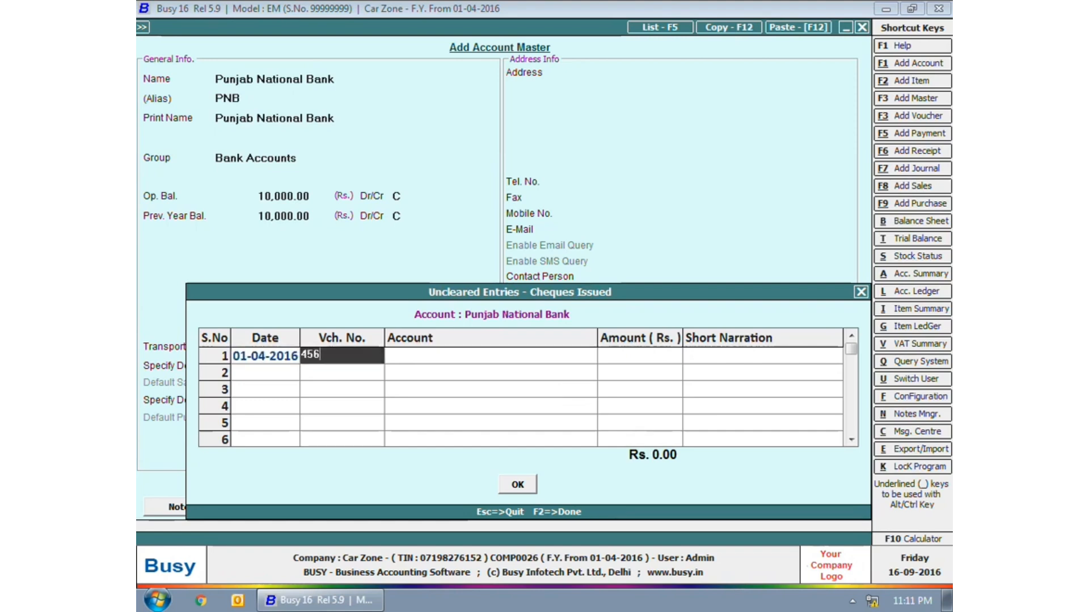
key("Return")
type("car")
key("Return")
type("1")
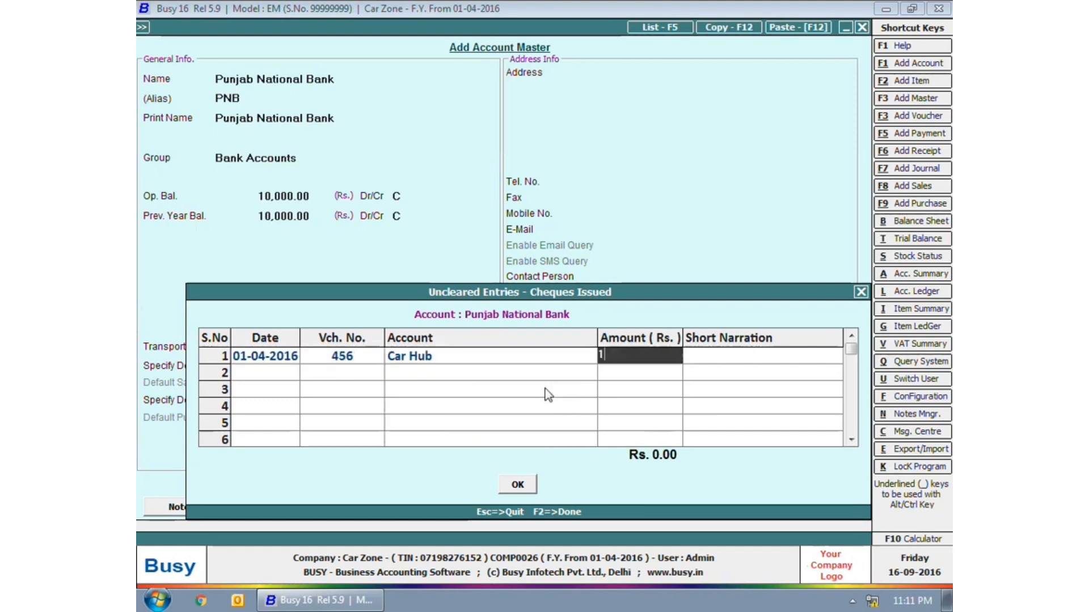
type("0,000")
key("Return")
key("F2")
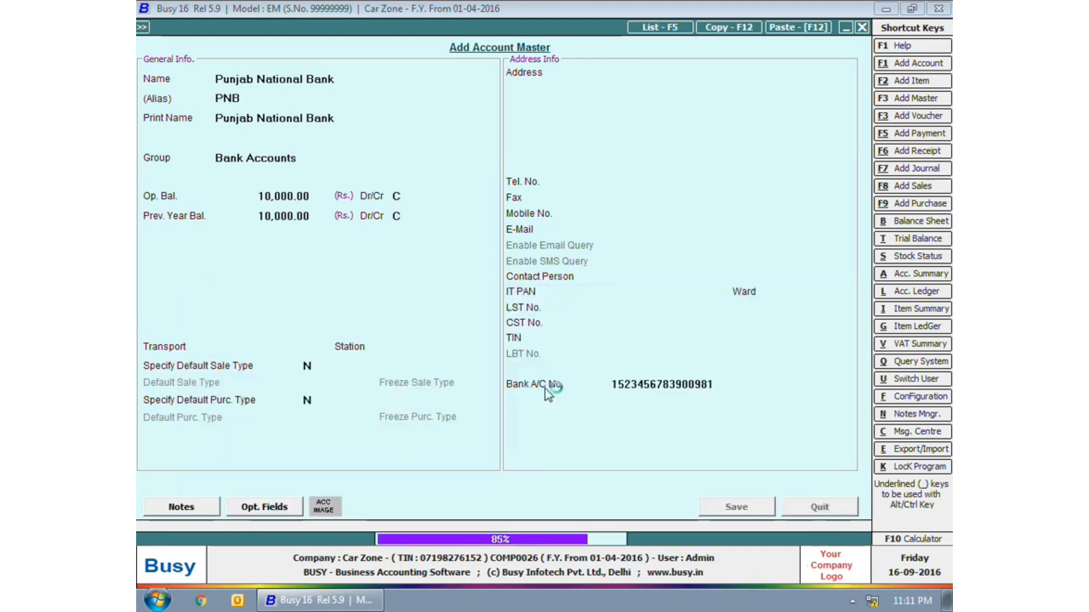
key("Escape")
key("Escape")
key("Escape")
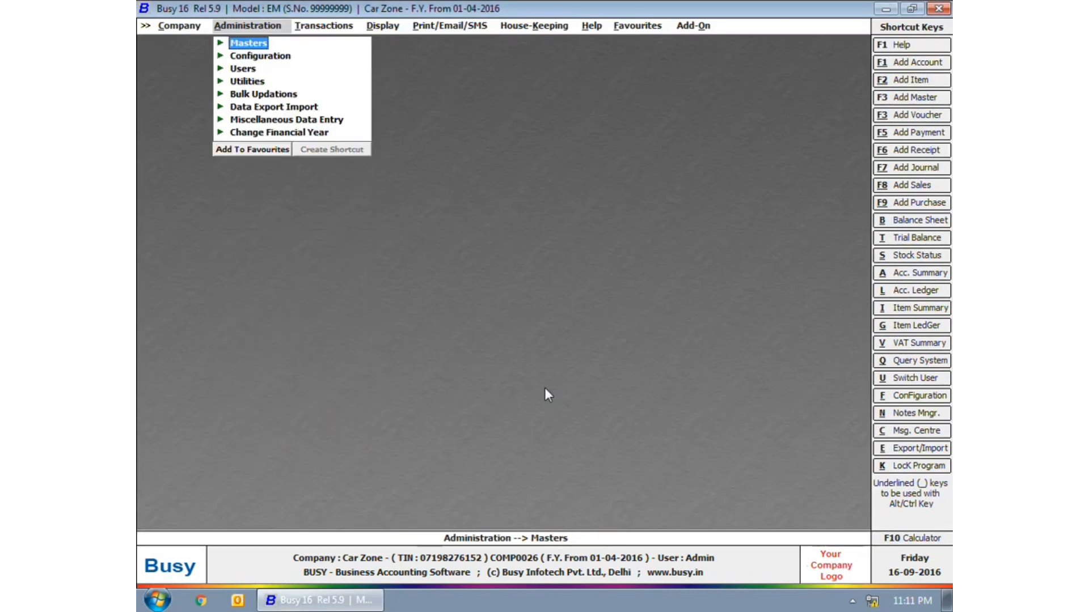
left_click(344, 28)
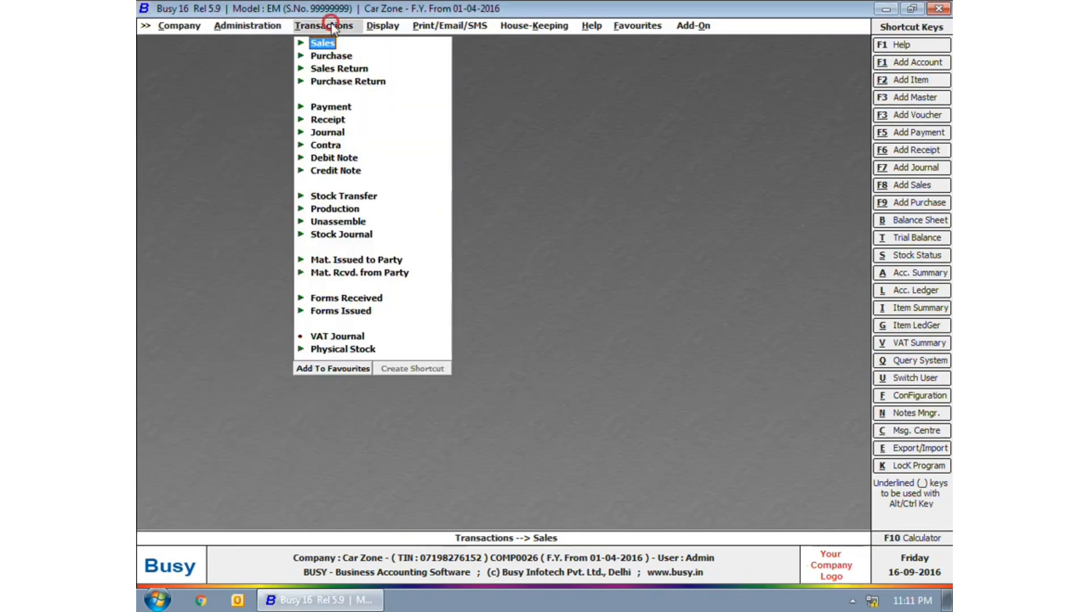
- Start a new payment voucher in the Main series dated 10-04-2016
left_click(333, 108)
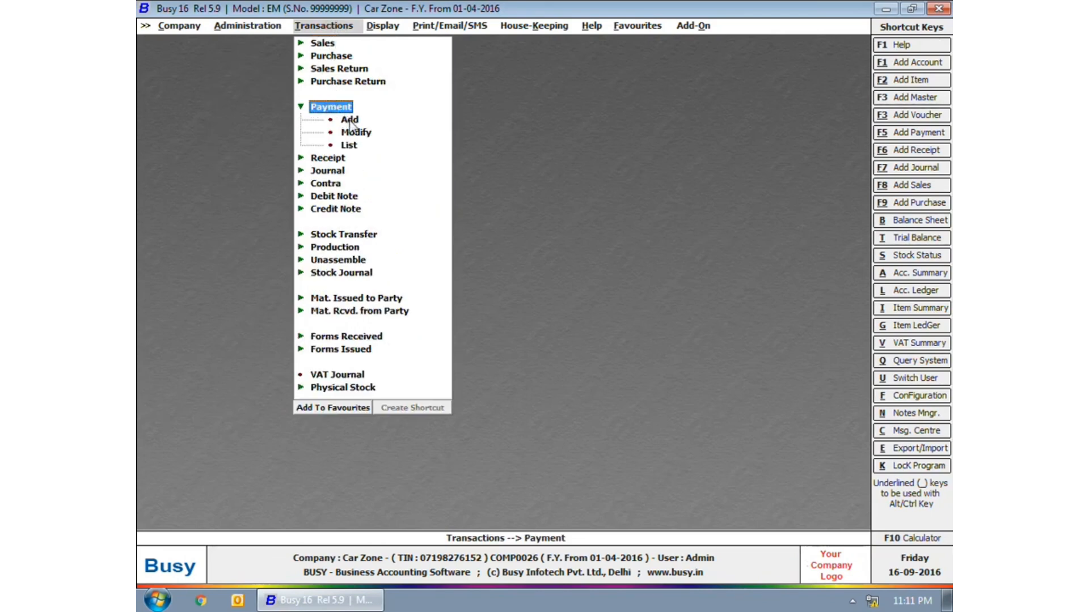
left_click(349, 121)
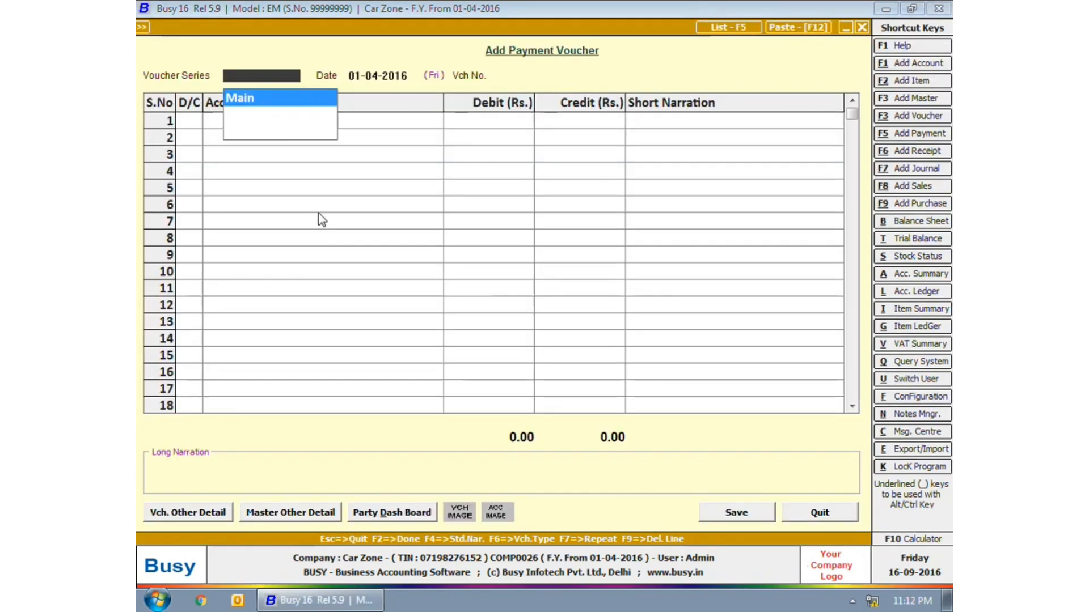
key("Return")
type("10-4")
key("Return")
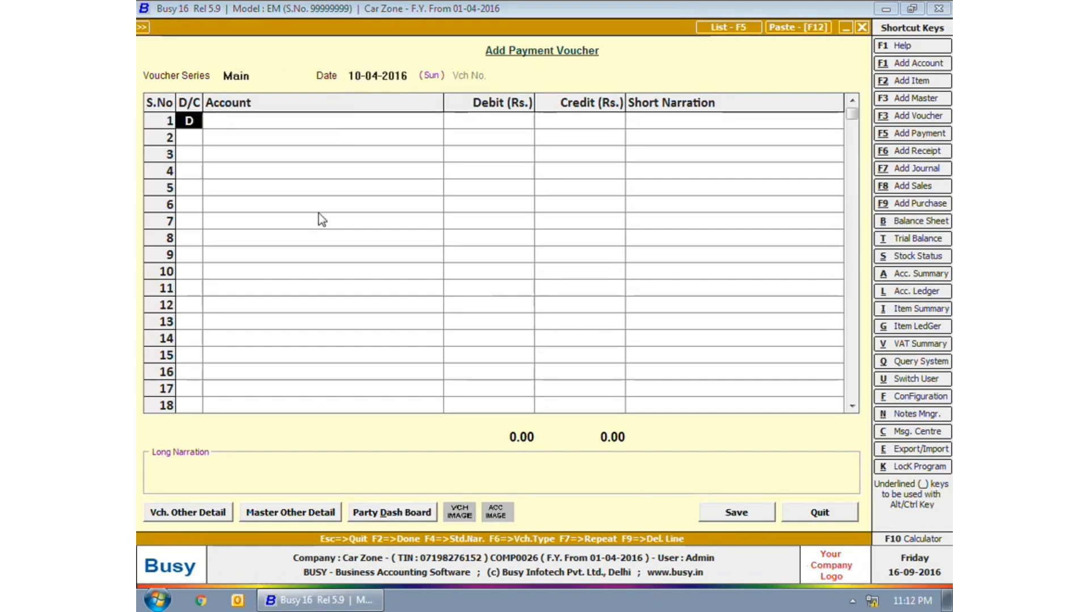
key("Return")
- Debit Car Hub 40,000 and Bank Charges 30 with narration 'RTGS Charges'
type("Car Hub")
key("Return")
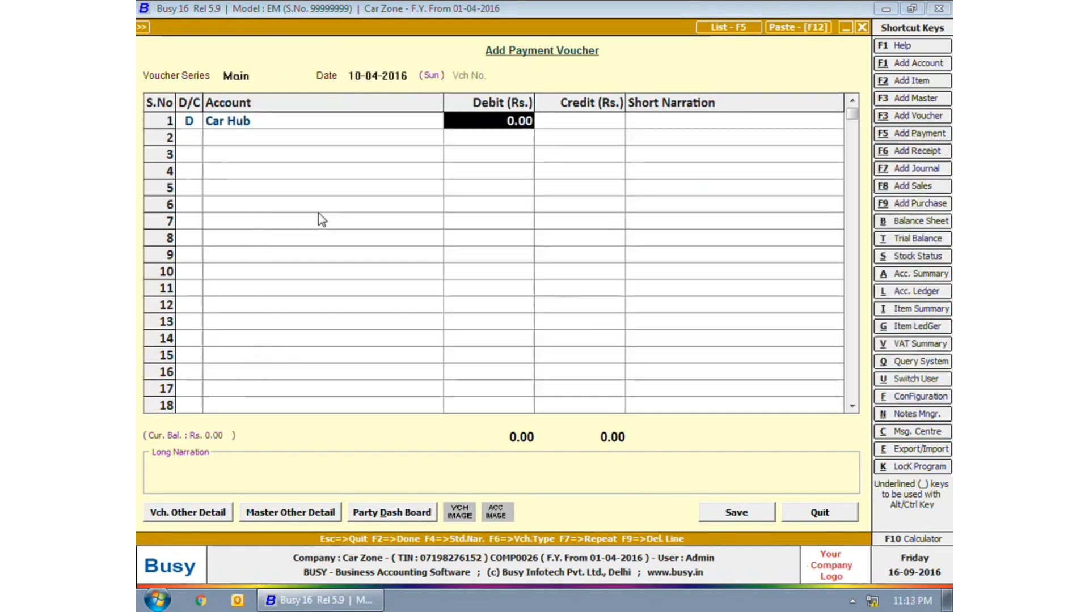
type("10000")
key("Return")
key("Return")
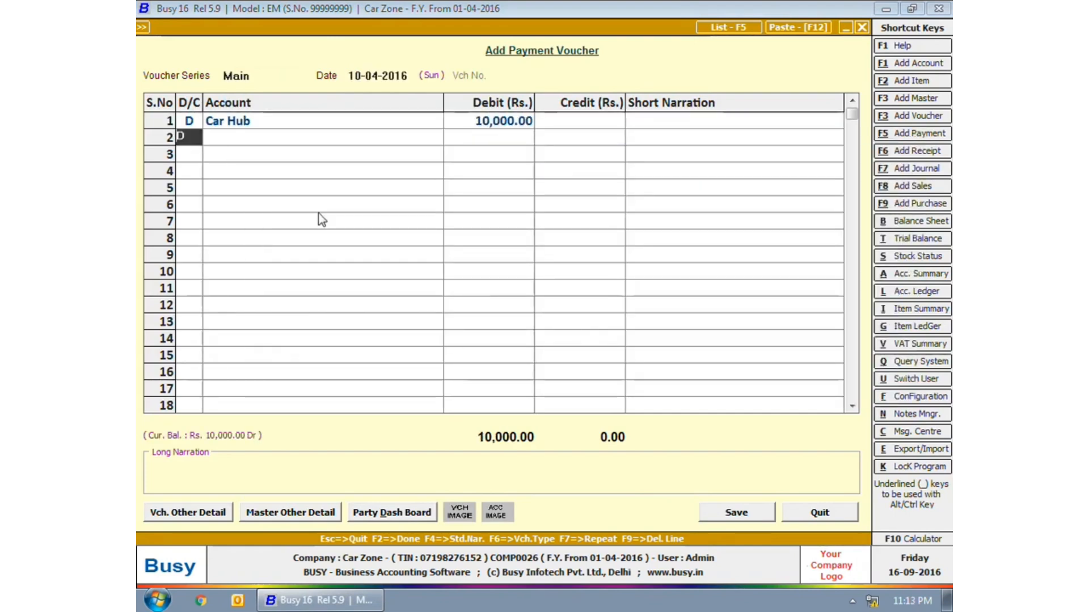
key("Return")
type("ban")
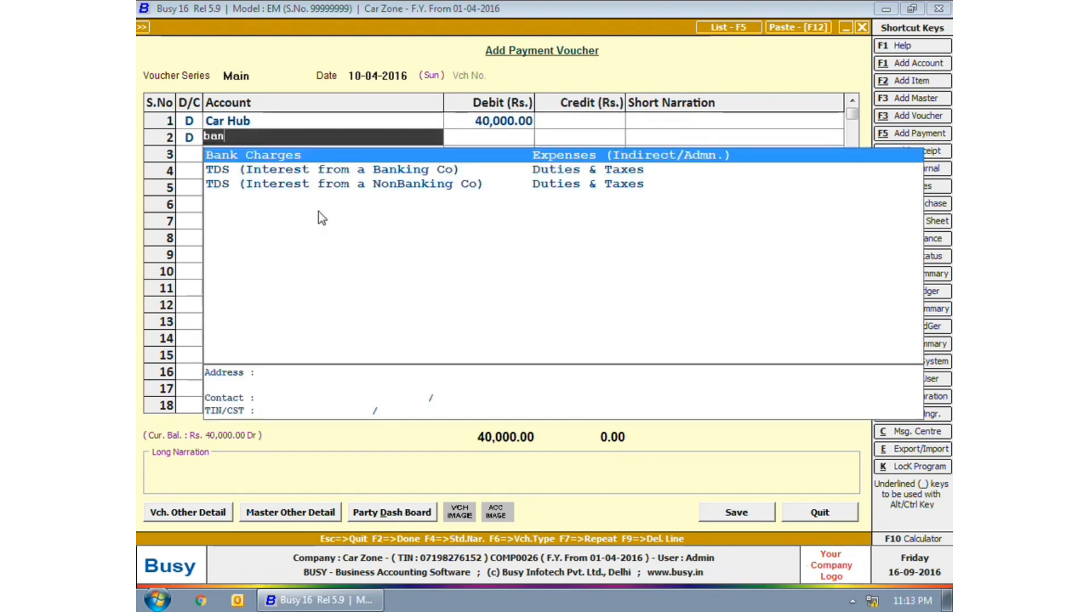
key("Return")
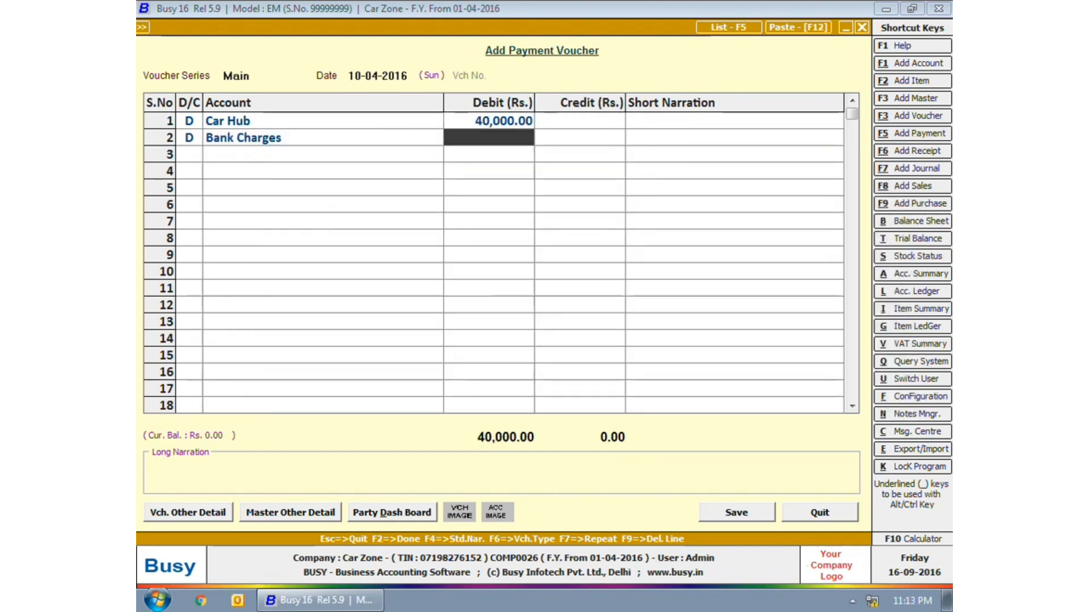
type("30")
key("Return")
type("RT")
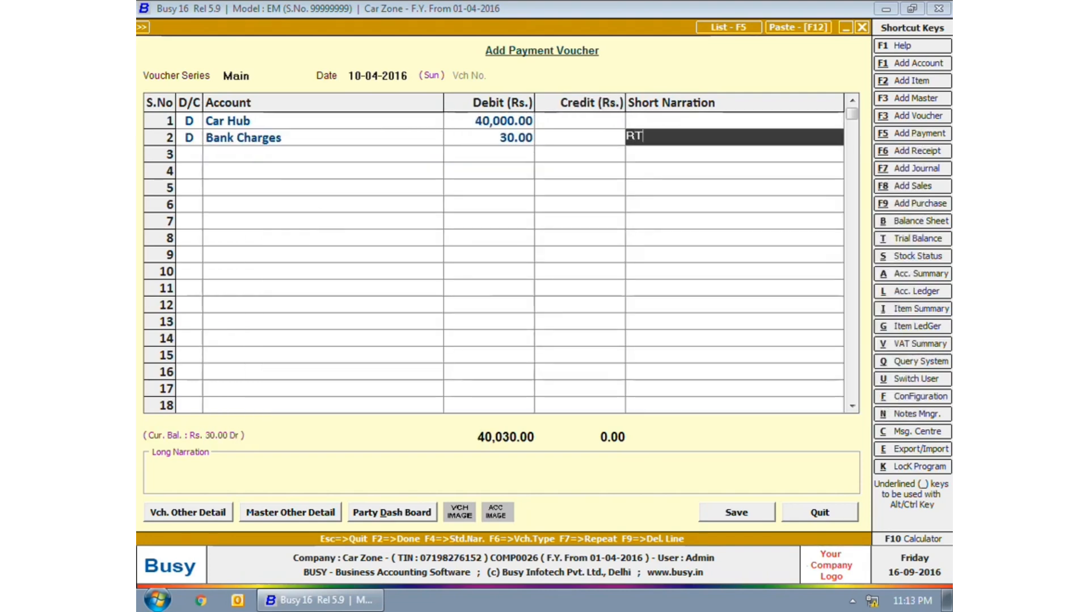
type("GS Charges")
key("Return")
- Credit State Bank of India for the balancing 40,030 and save the payment
key("Return")
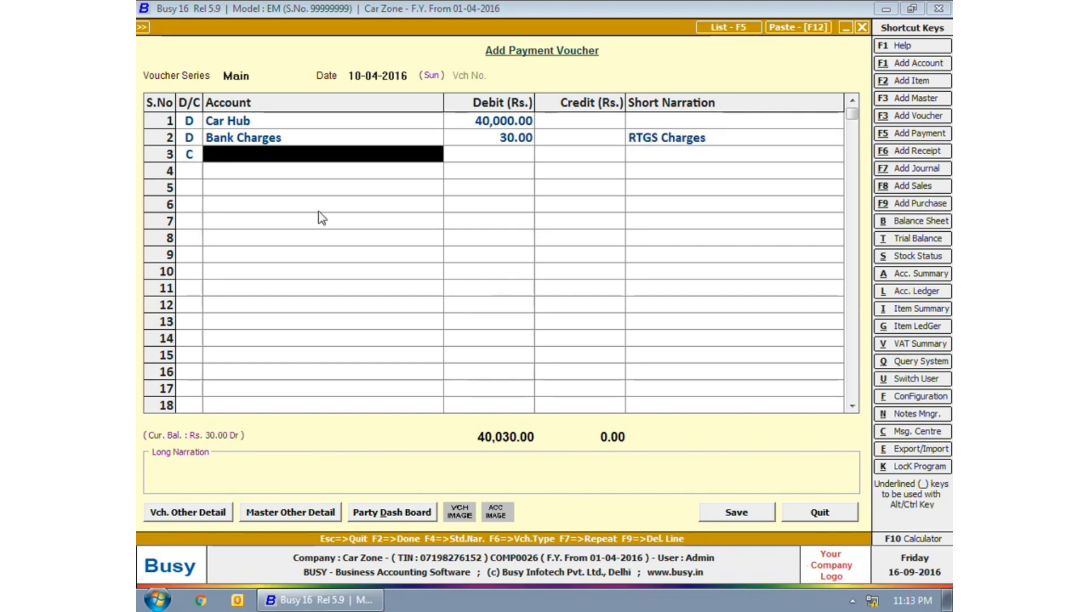
type("sta")
key("Return")
key("F2")
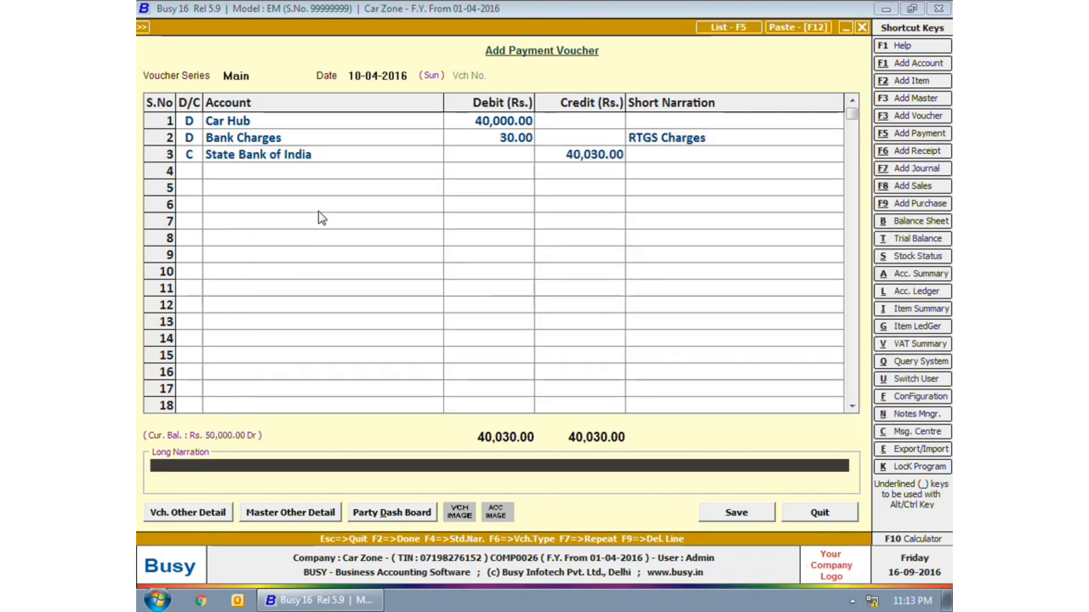
key("Return")
key("Return")
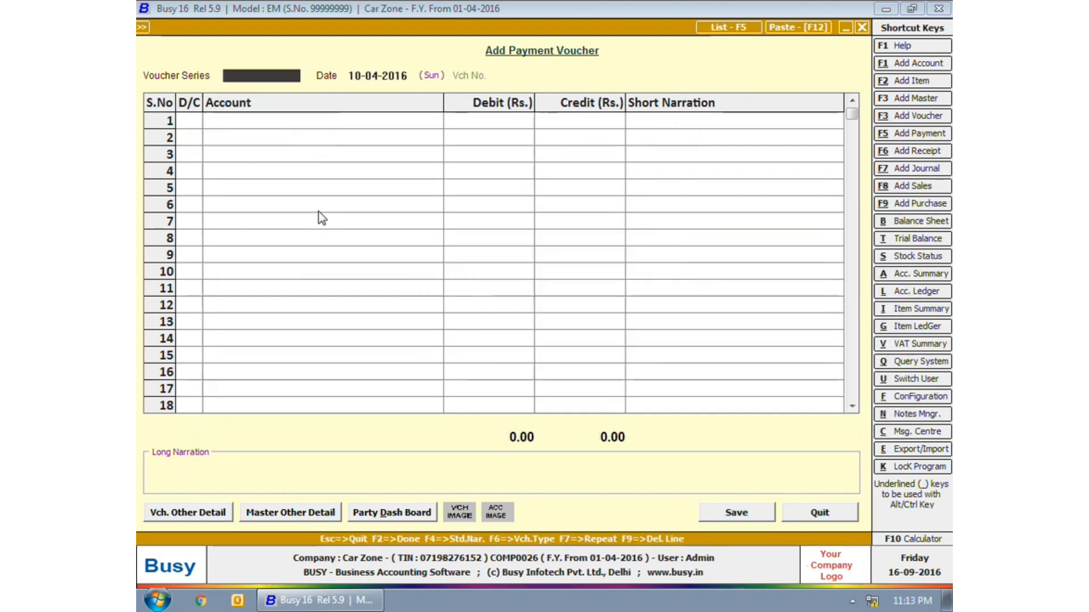
key("Escape")
key("Escape")
- Start a new receipt voucher in the Main series dated 15-04-2016
key("Down")
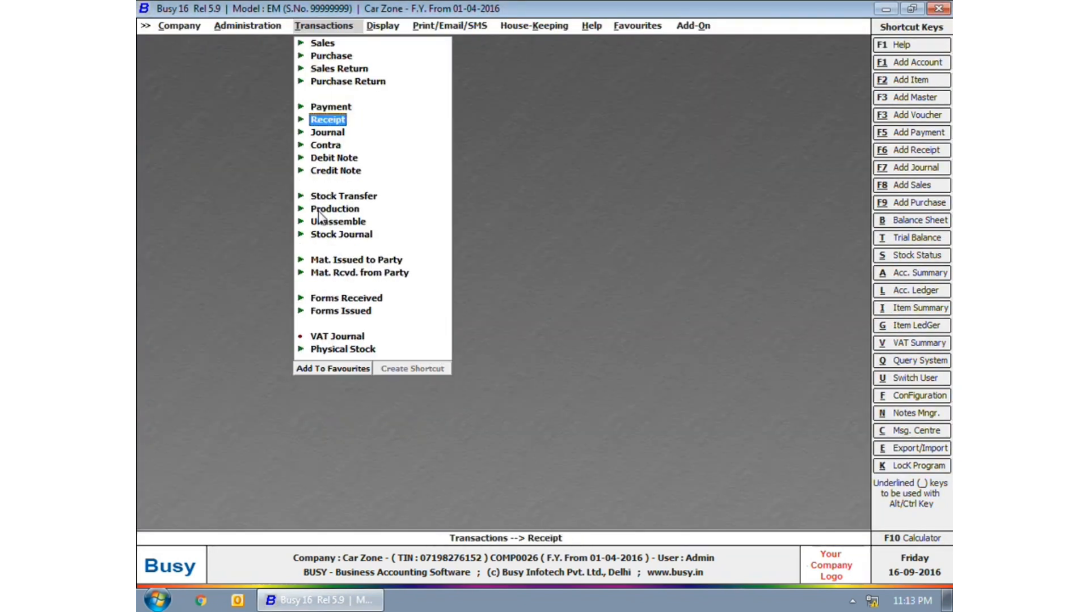
key("Return")
key("Return")
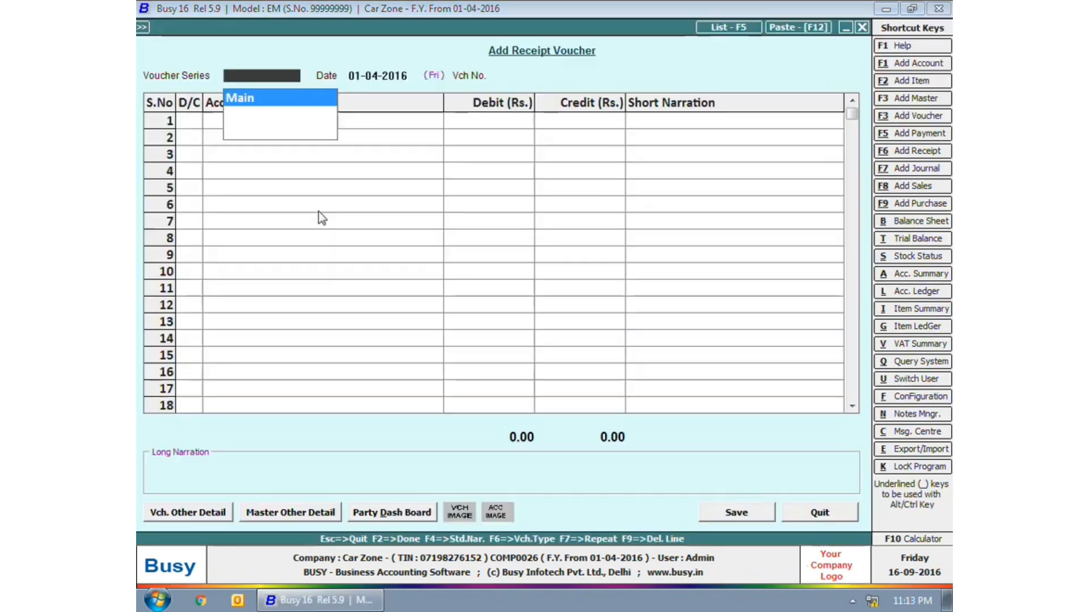
key("Return")
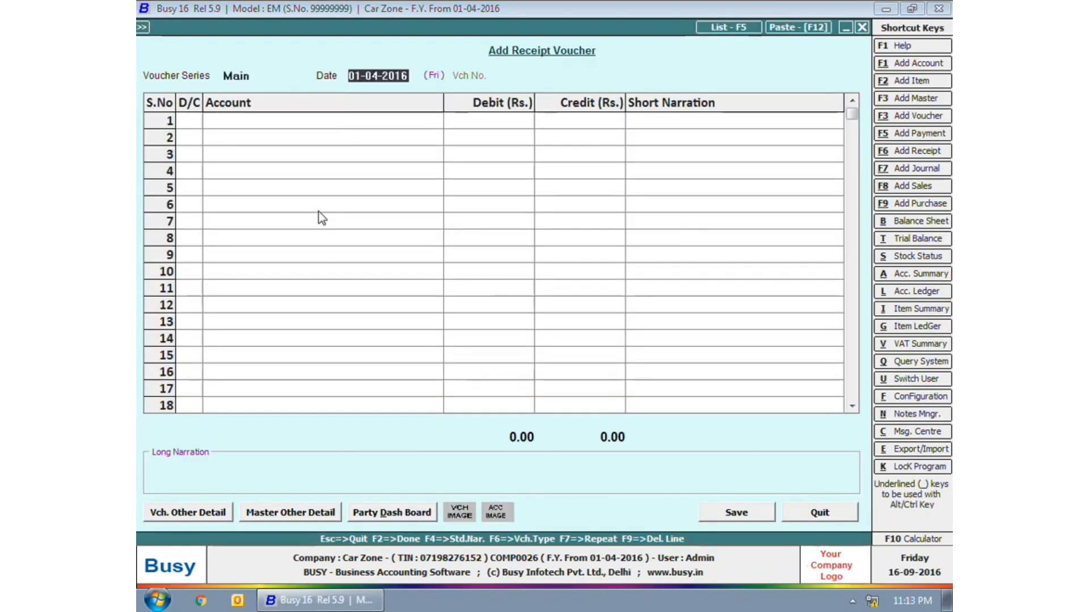
type("15-0")
type("4")
key("Return")
key("Return")
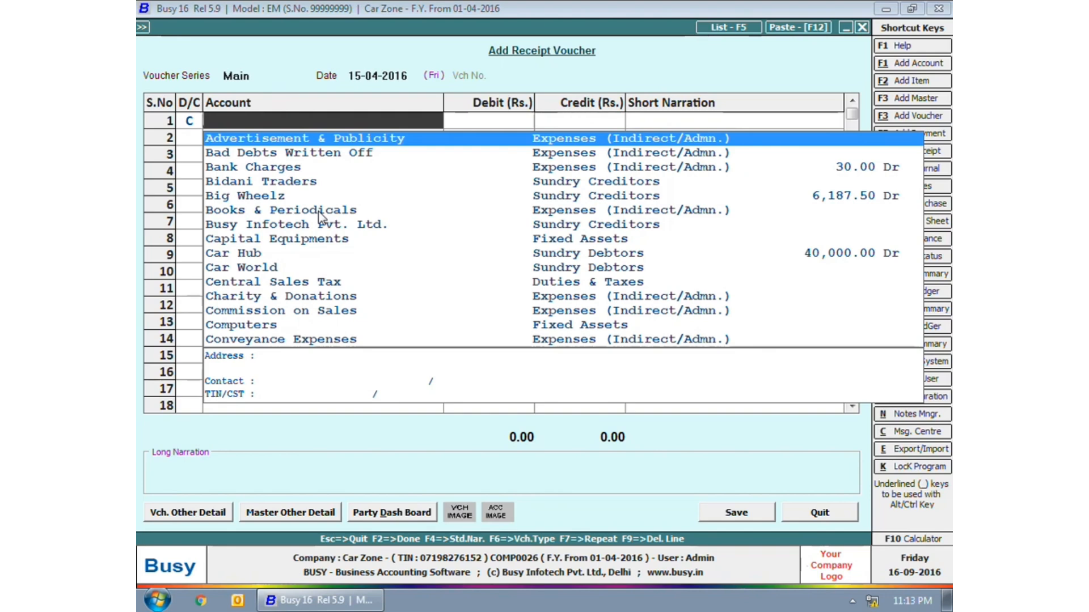
- Credit Bidani Traders 30,000 and Big Wheelz 20,000 on the receipt
type("b")
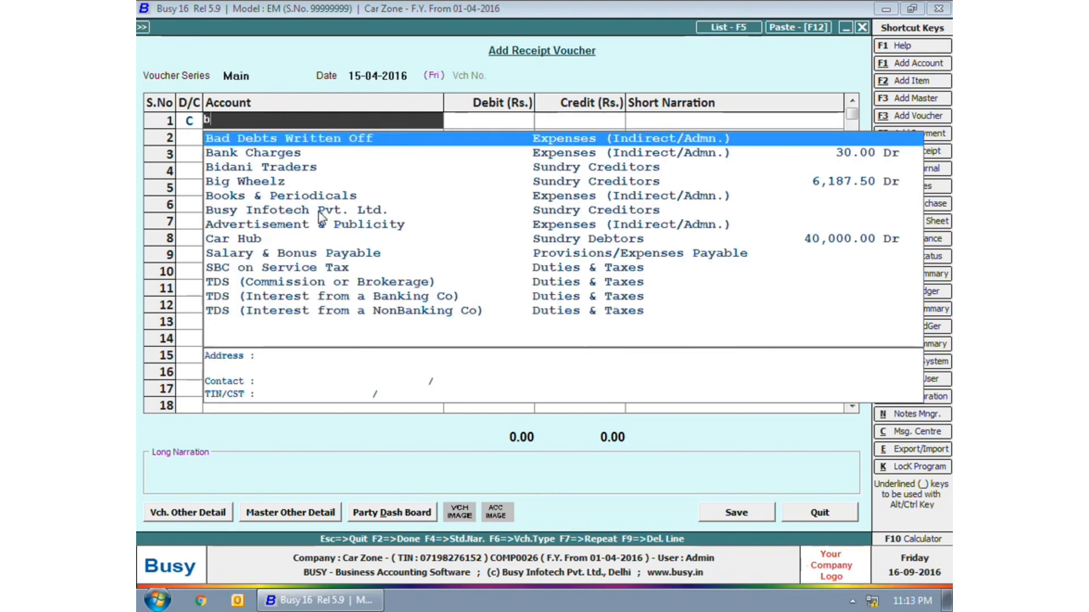
key("Down")
key("Down")
key("Return")
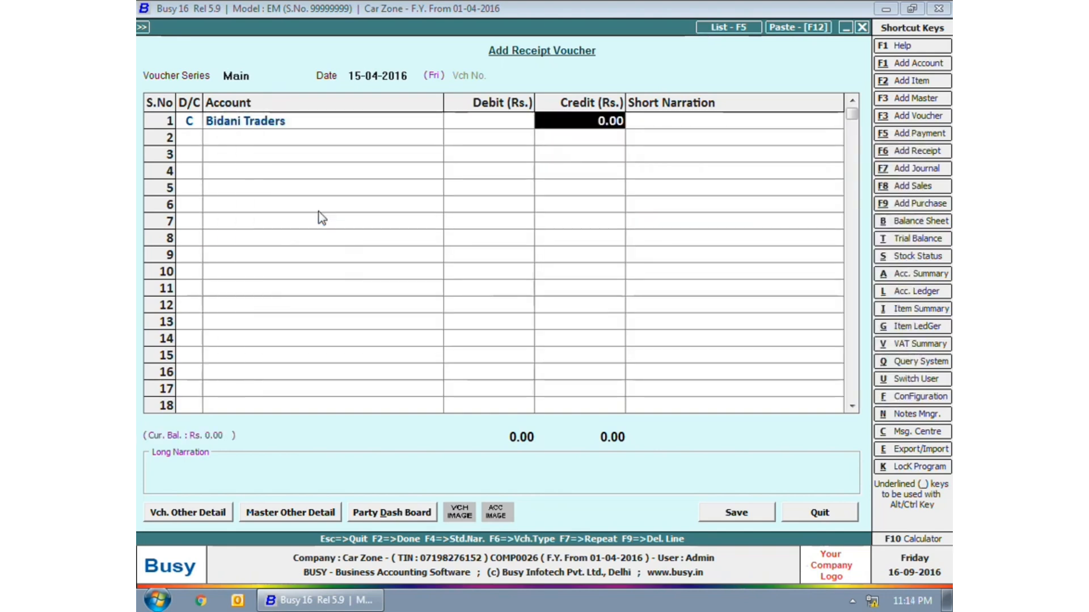
type("30000")
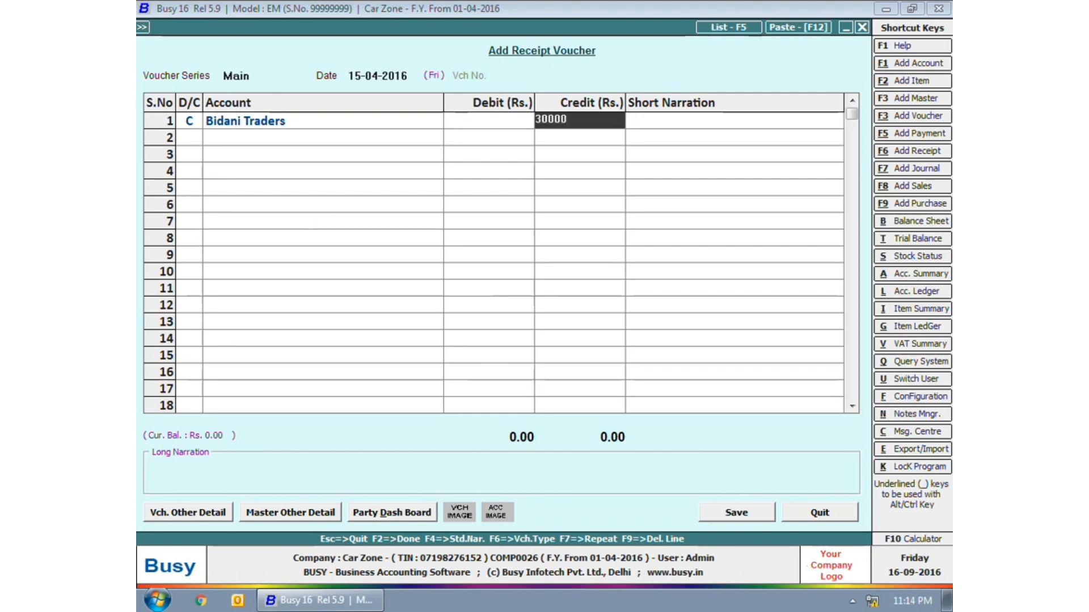
key("Return")
key("Return")
key("Return")
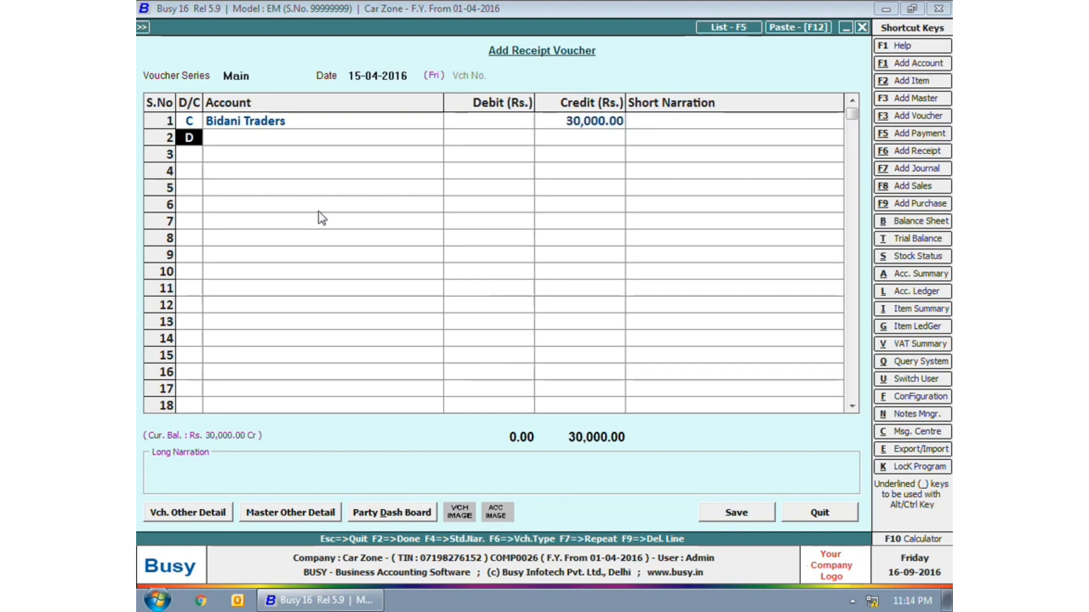
key("Left")
type("c")
key("Return")
type("b")
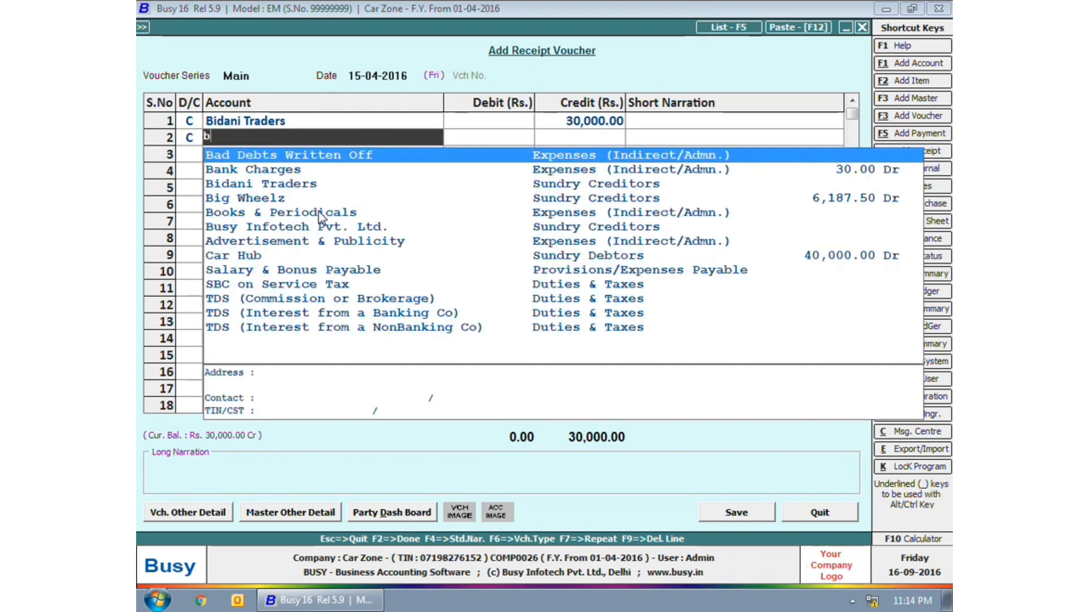
key("Down")
key("Down")
key("Down")
key("Return")
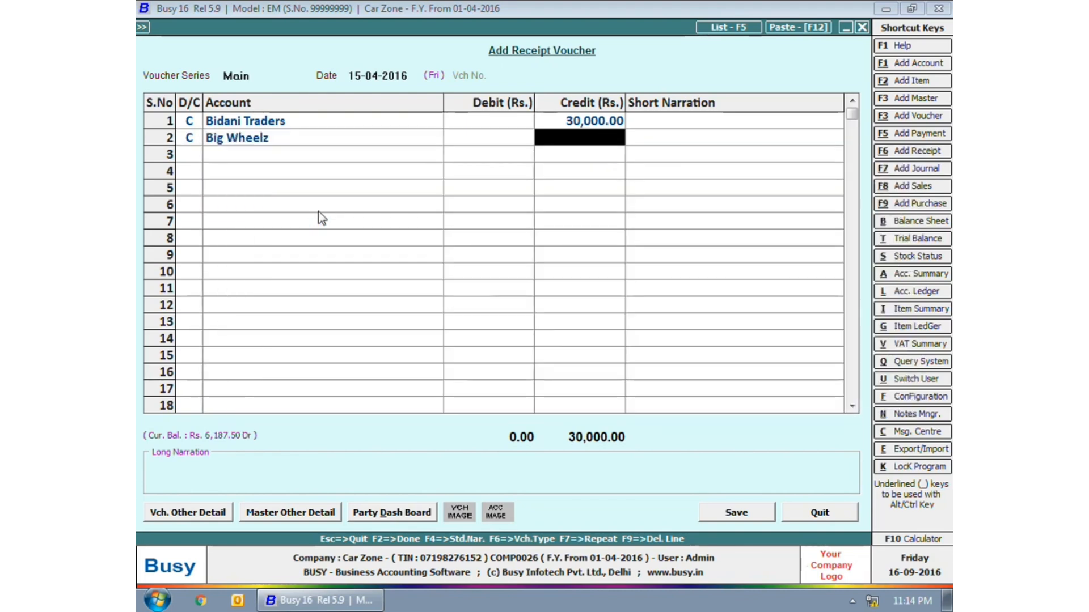
type("20000")
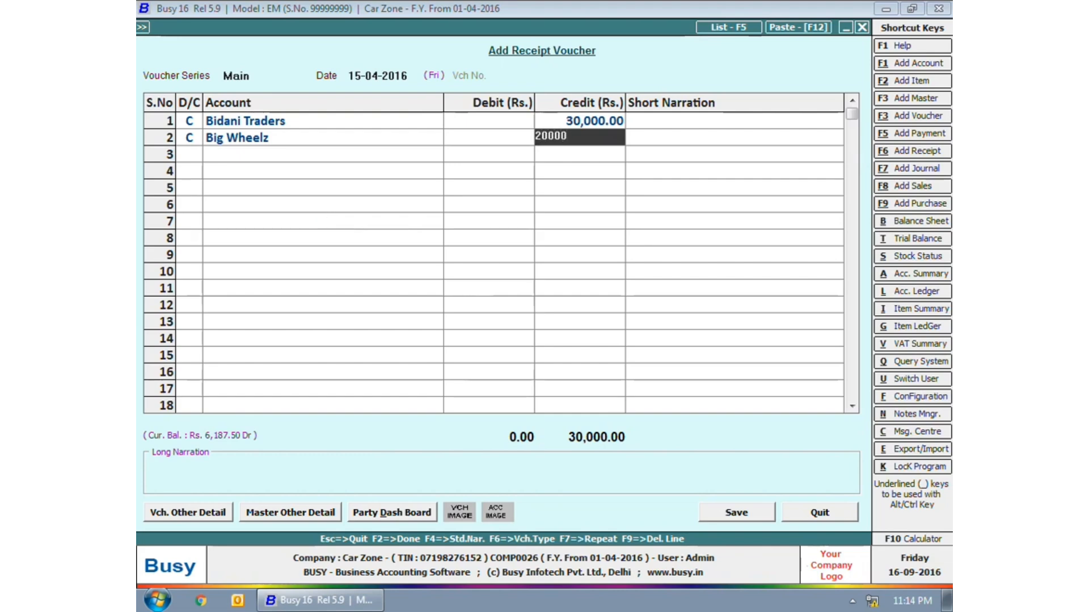
key("Return")
- Add narrations 'Cheque No - 0018' and 'Cheque No - 0023', debit State Bank of India 50,000, and save
type("Cheque No - 0018")
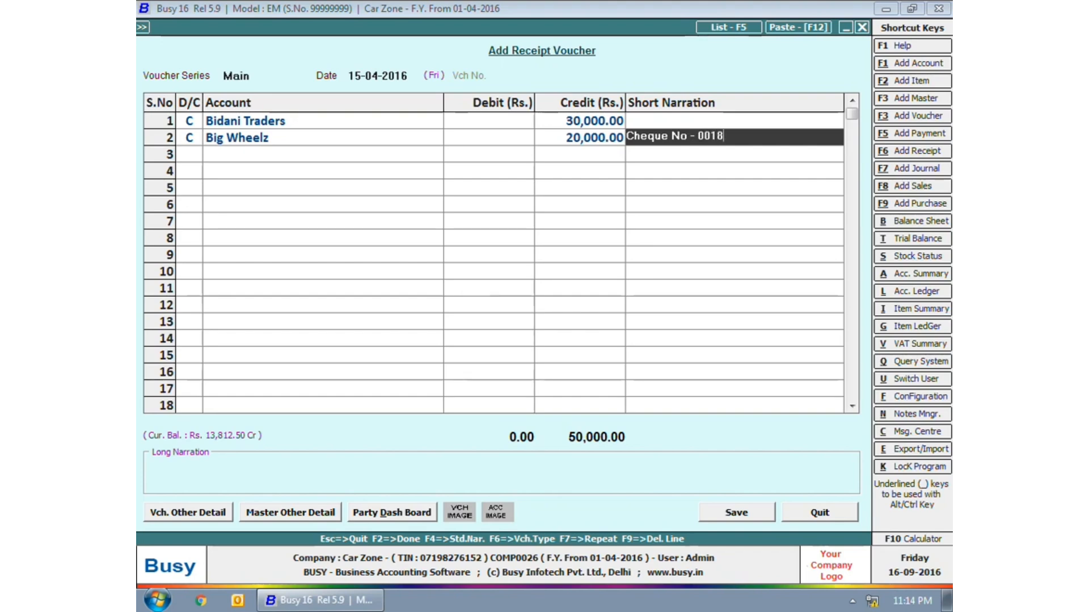
key("Up")
type("Ch")
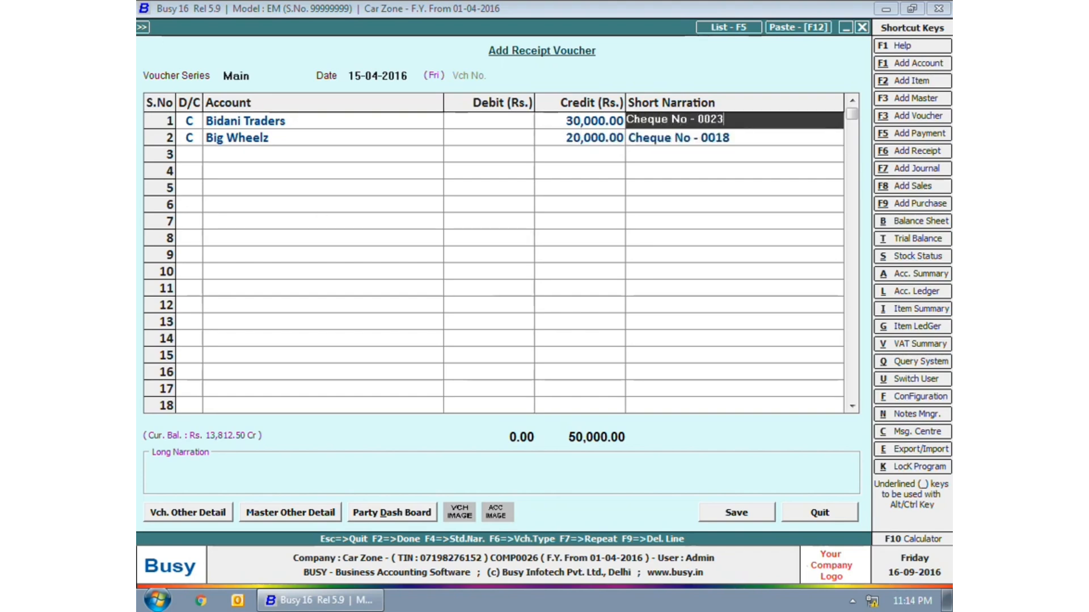
key("Return")
key("Return")
key("Return")
key("Return")
key("Return")
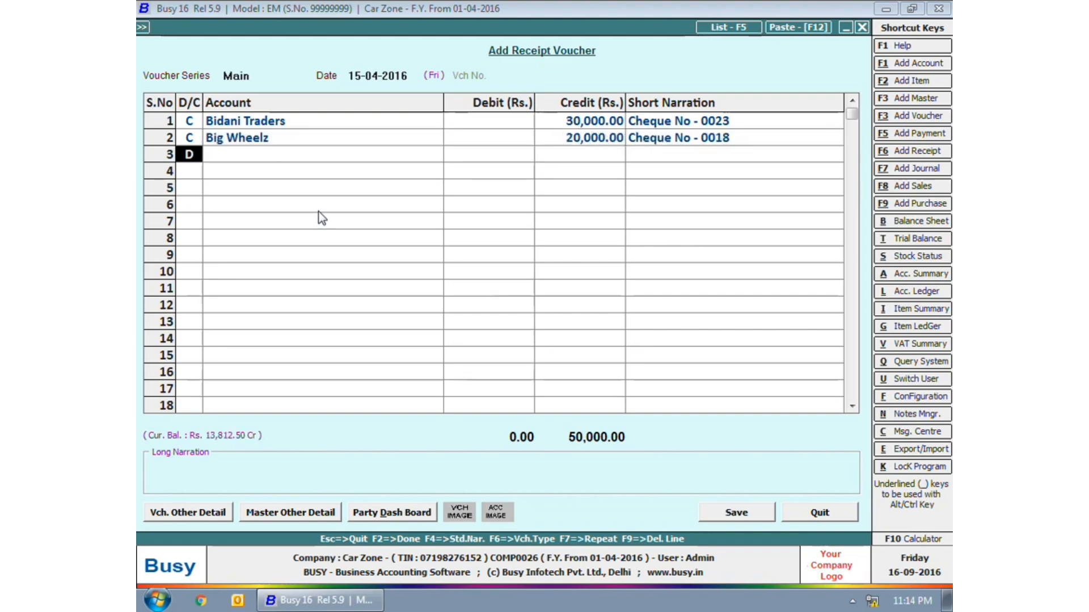
key("Return")
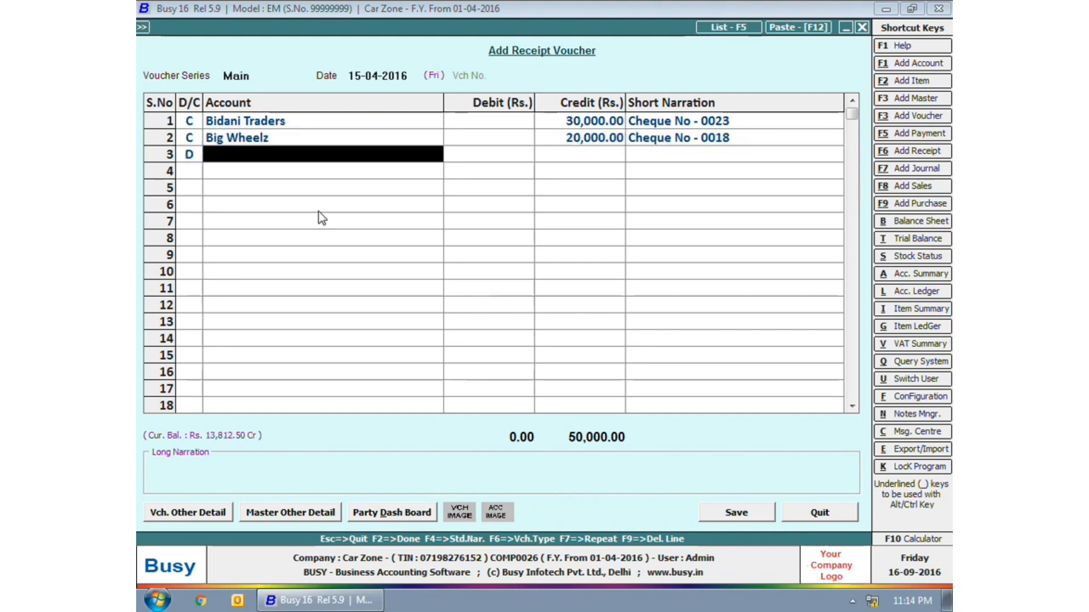
key("Return")
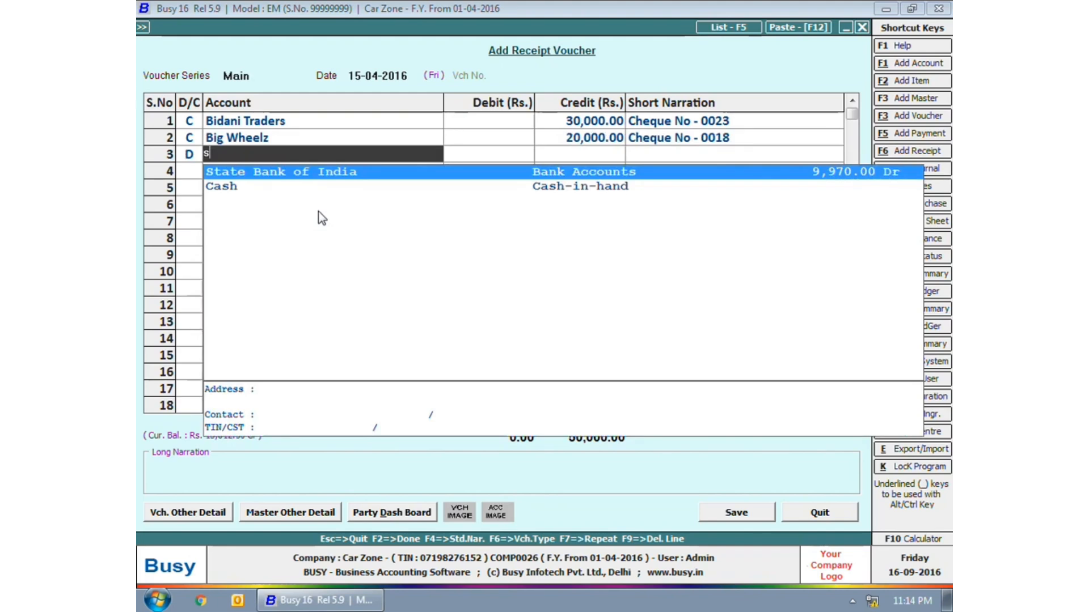
key("Return")
key("Return")
key("Return")
key("Return")
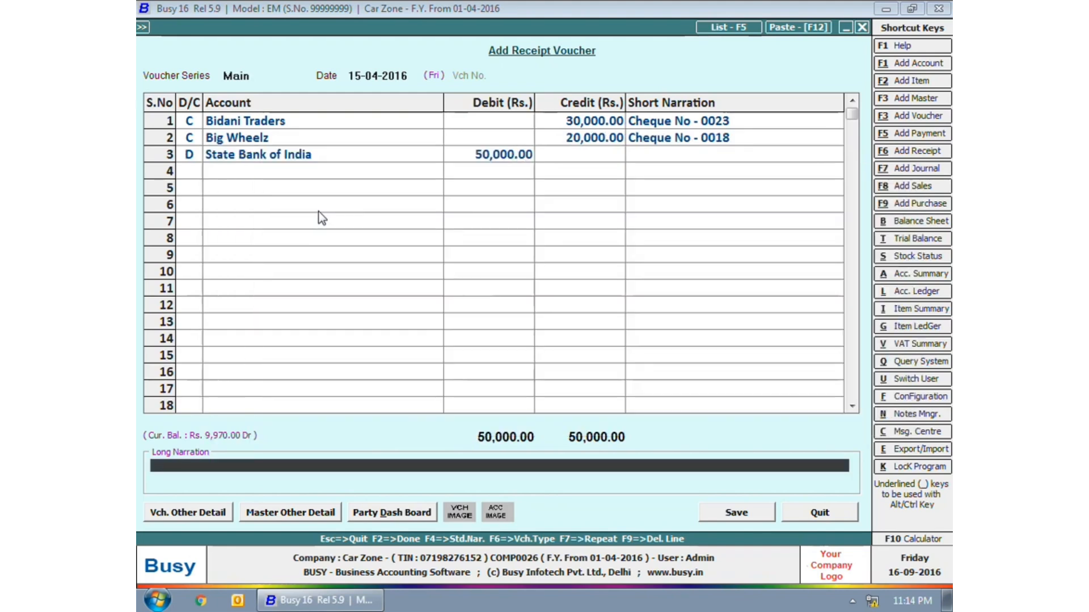
key("Return")
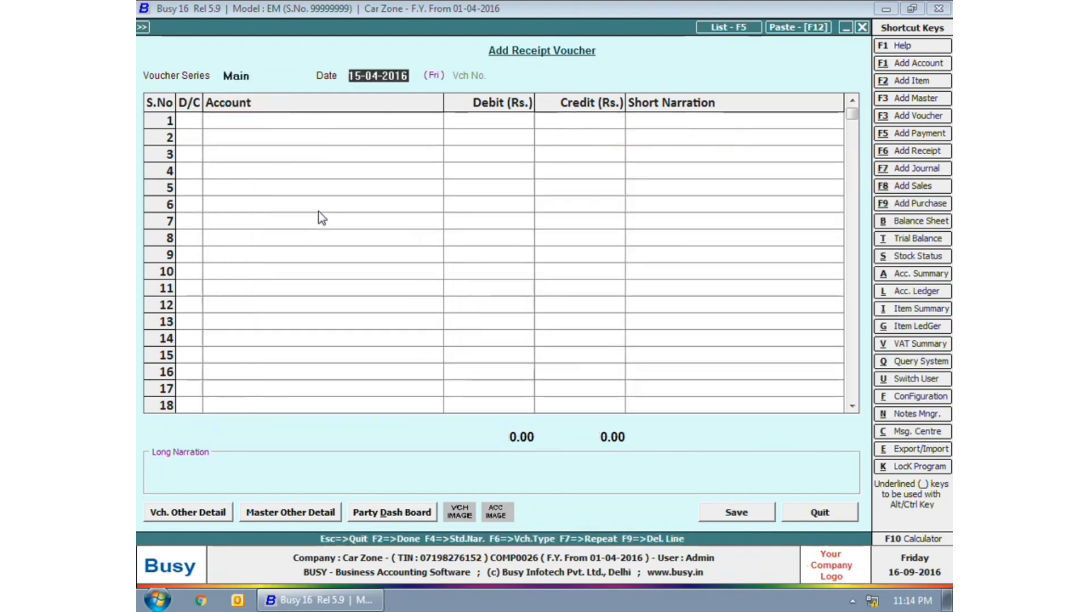
- Record a 20-04-2016 receipt crediting Bidani Traders 20,000 into Punjab National Bank, then exit to the main menu
type("20-04")
key("Return")
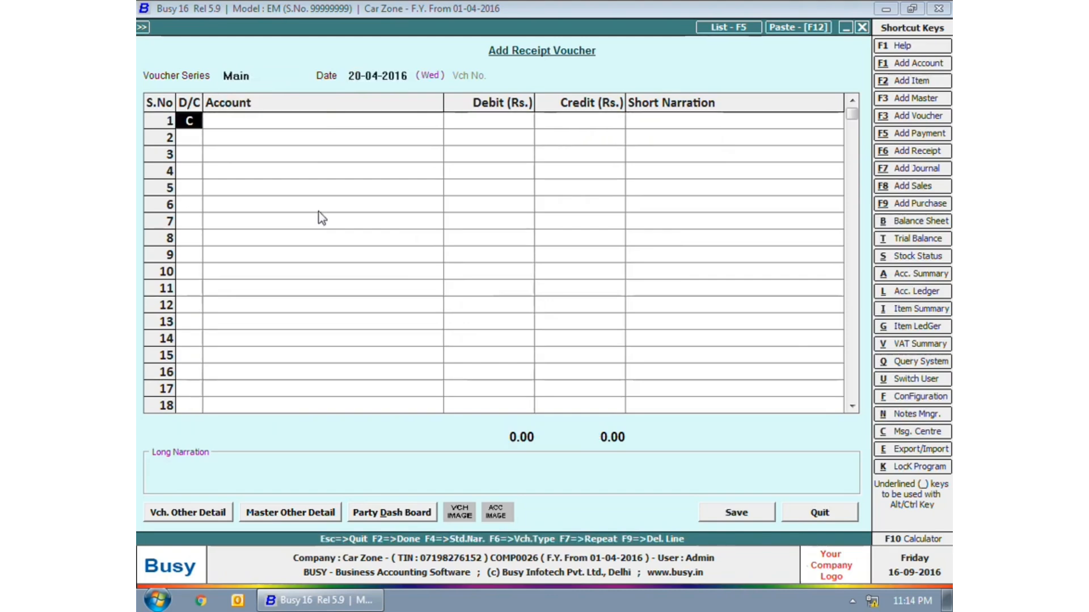
key("Return")
type("bi")
key("Return")
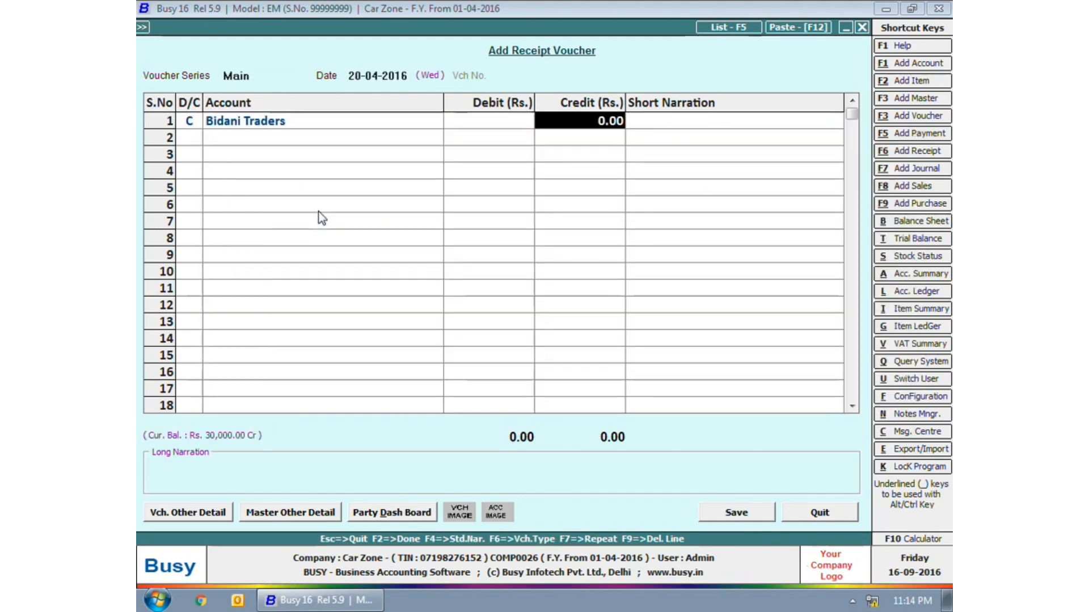
type("20,000")
key("Return")
key("Return")
key("Return")
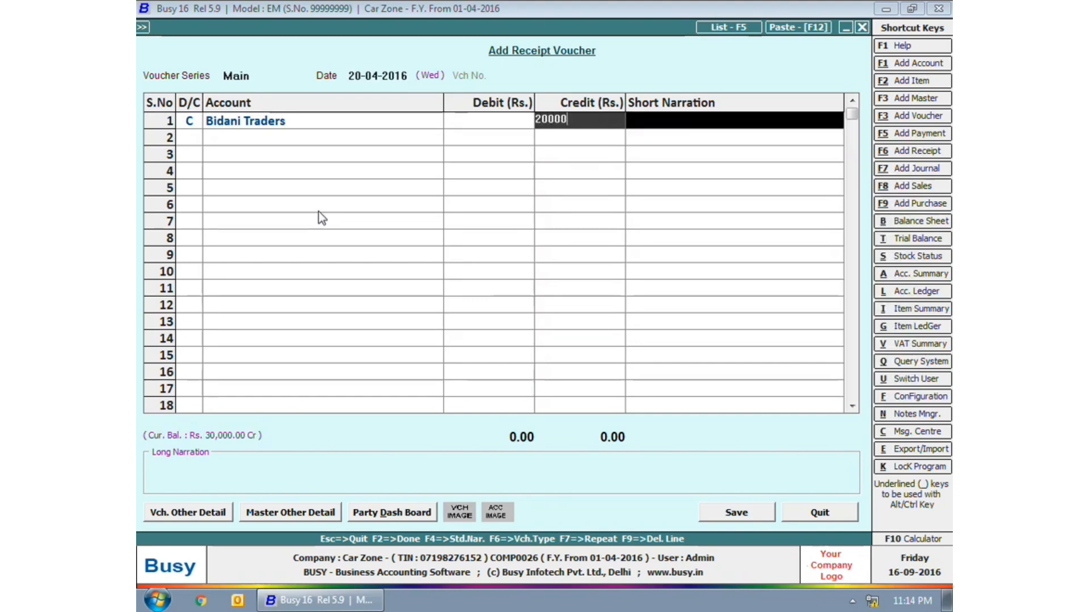
type("pnb")
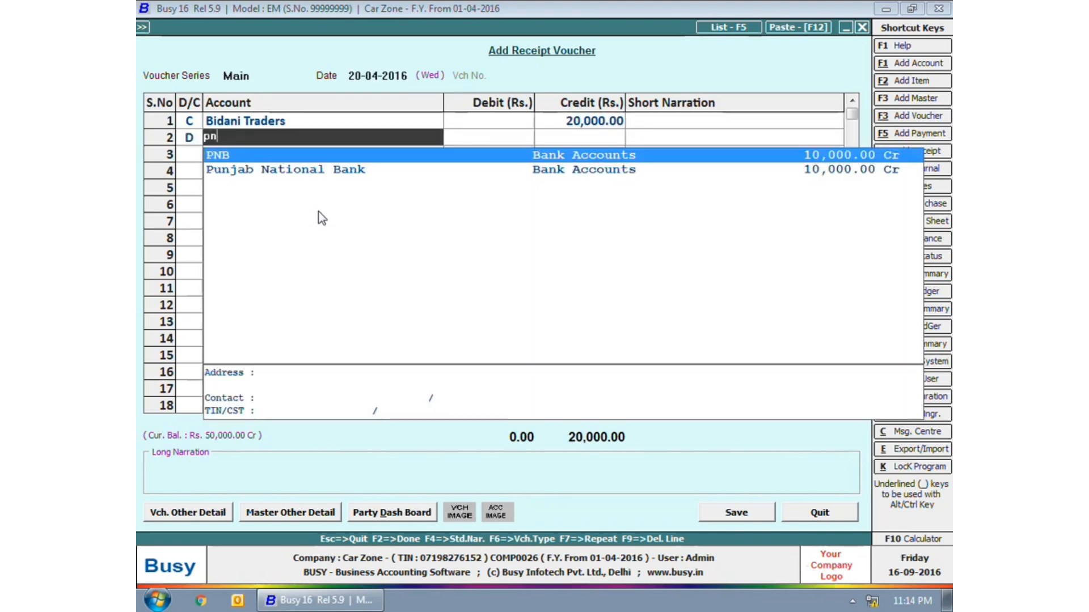
key("Return")
key("Return")
key("Return")
key("Return")
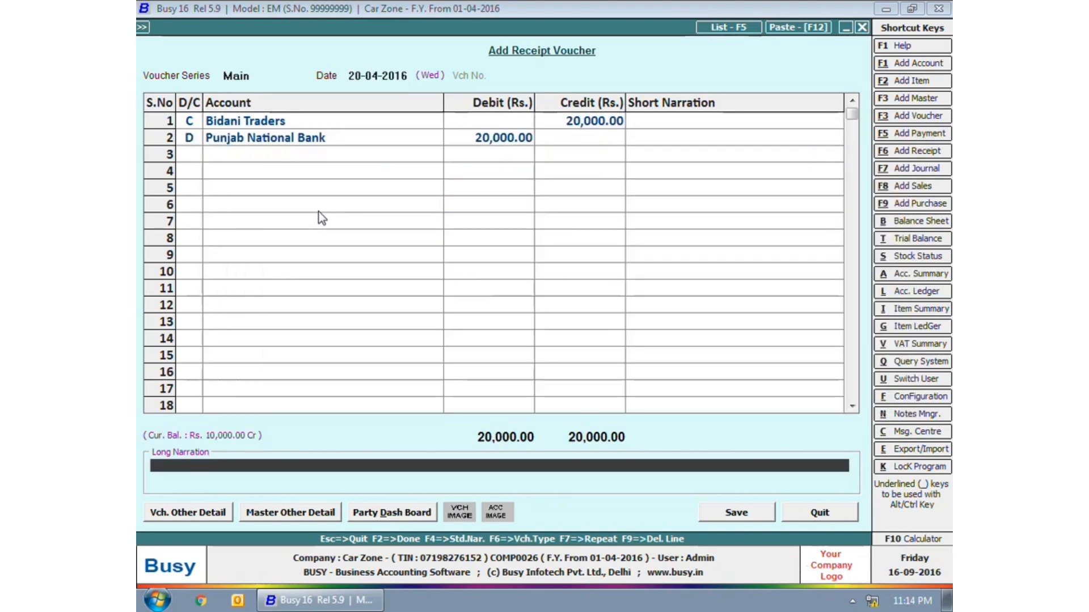
key("Return")
key("Return")
key("Escape")
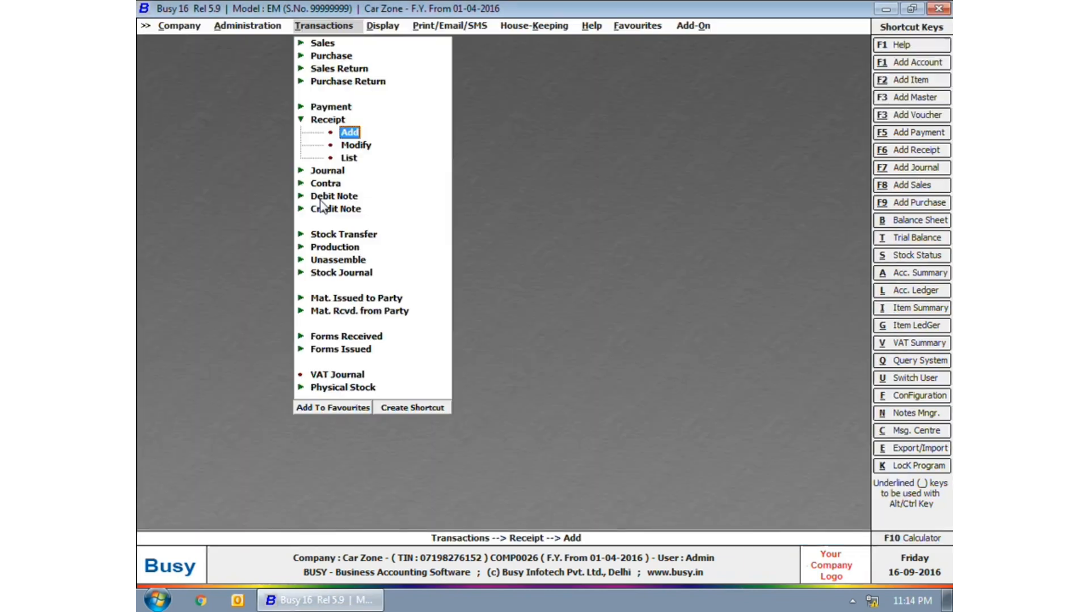
key("Escape")
left_click(388, 26)
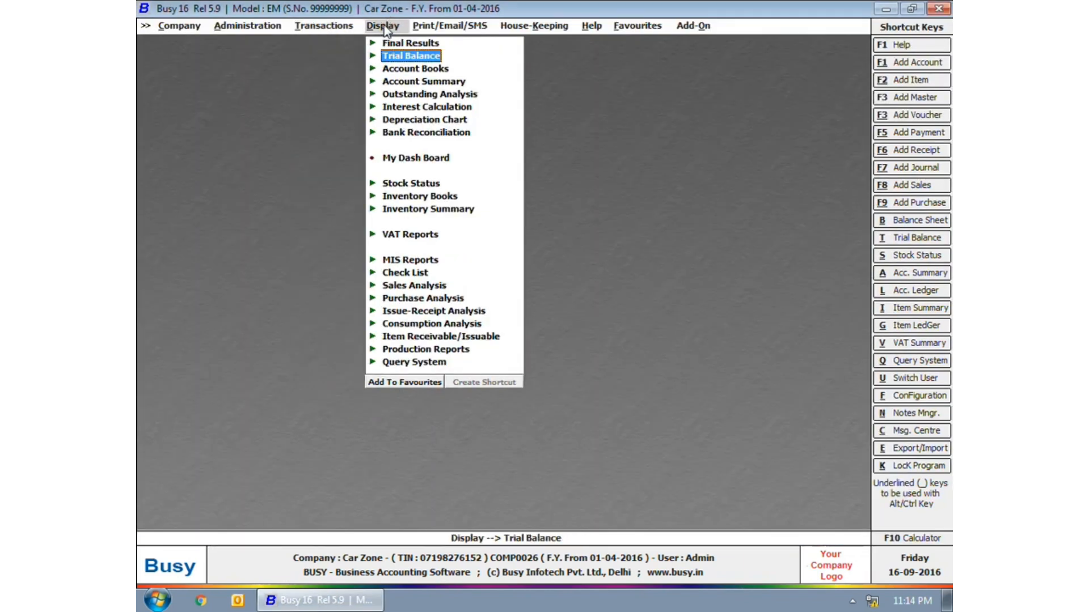
- Show all Bank Reconciliation entries for State Bank of India, 01-04-2016 to 20-04-2016
left_click(423, 135)
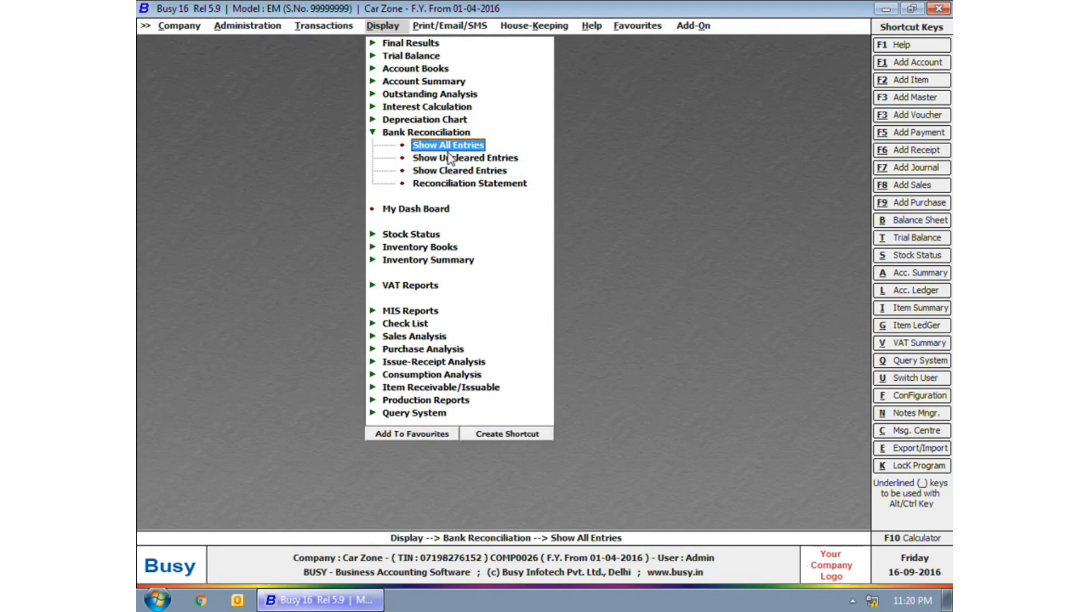
left_click(449, 149)
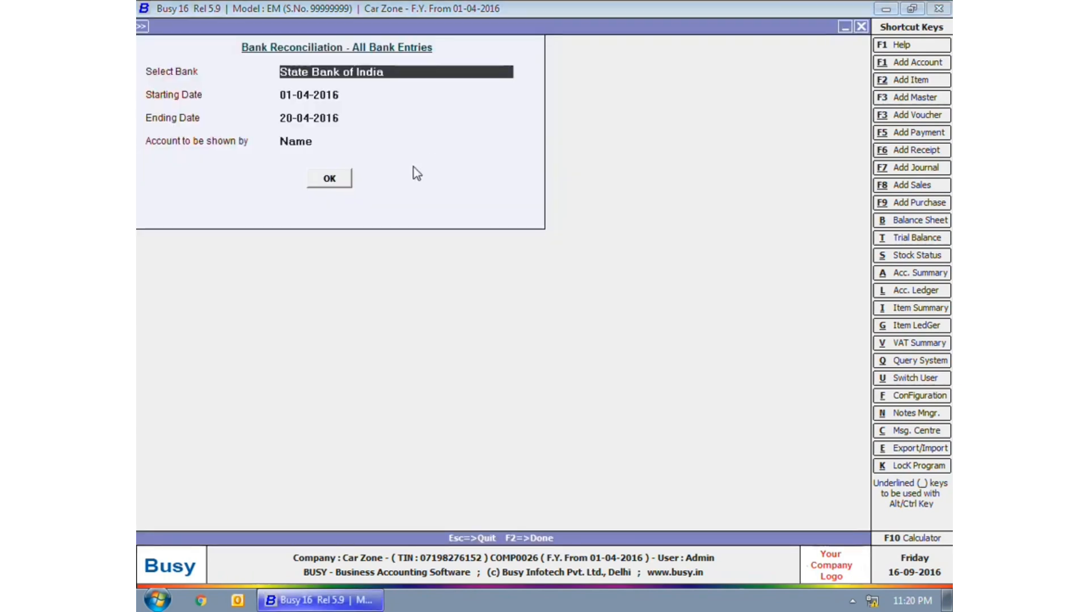
left_click(320, 175)
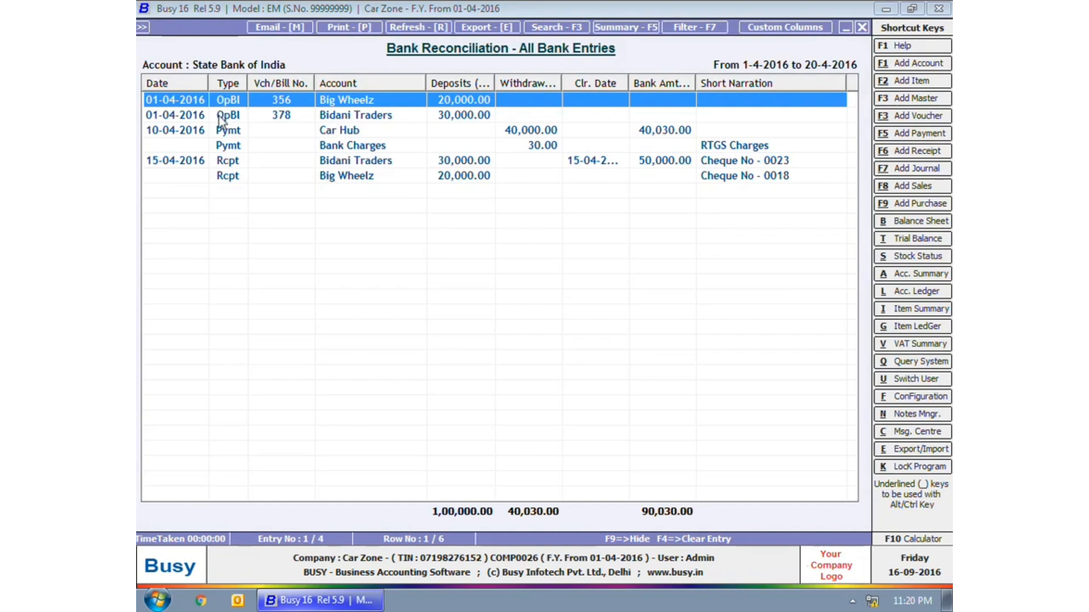
- Mark the Car Hub payment as cleared on 12-04-2016
left_click(226, 132)
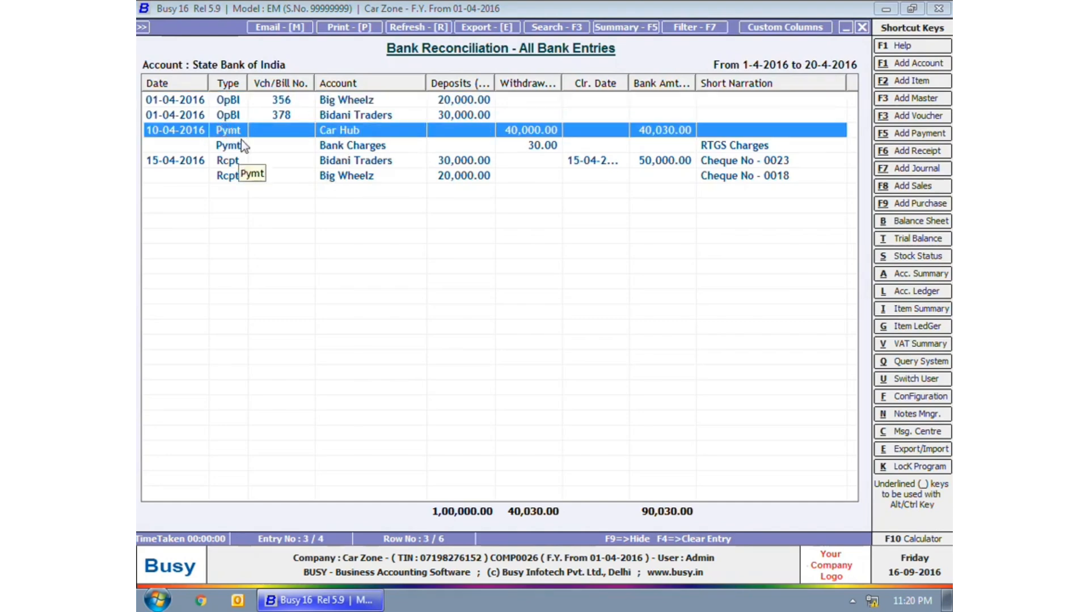
key("Return")
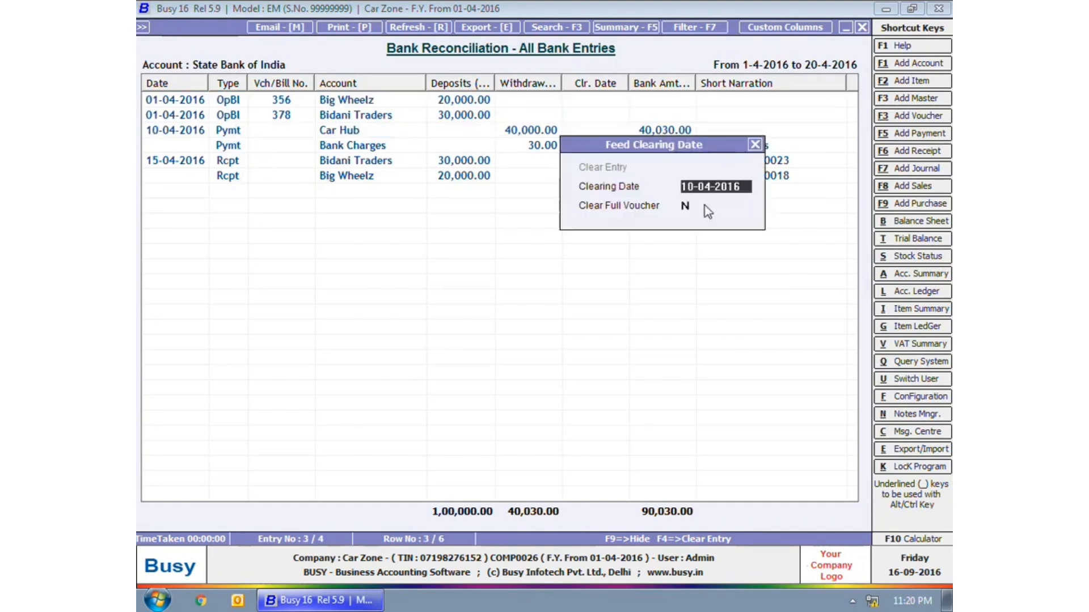
type("12-0")
type("4")
key("Return")
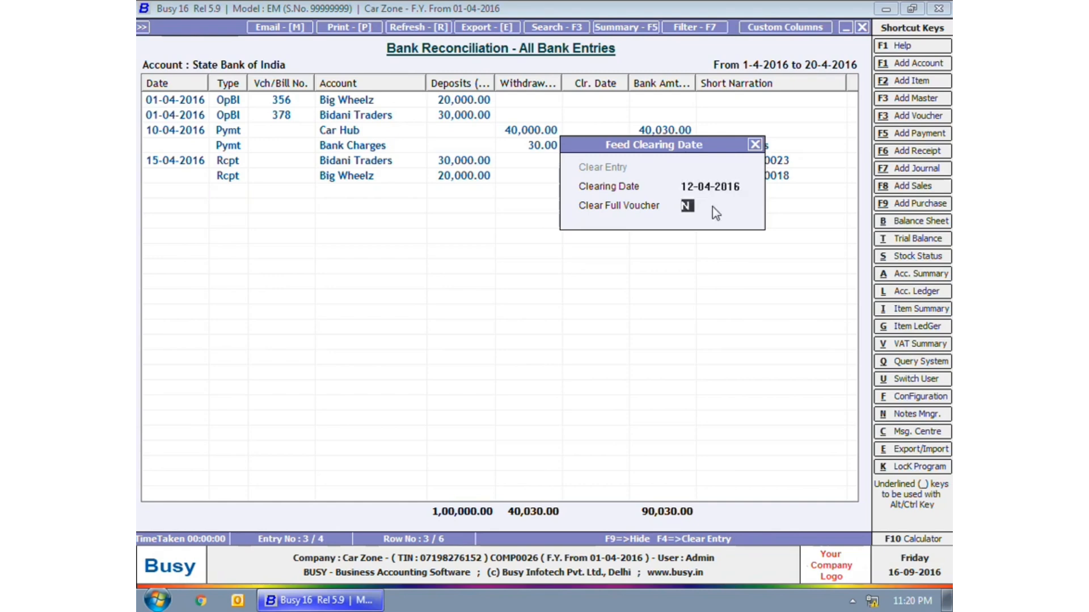
key("y")
key("Return")
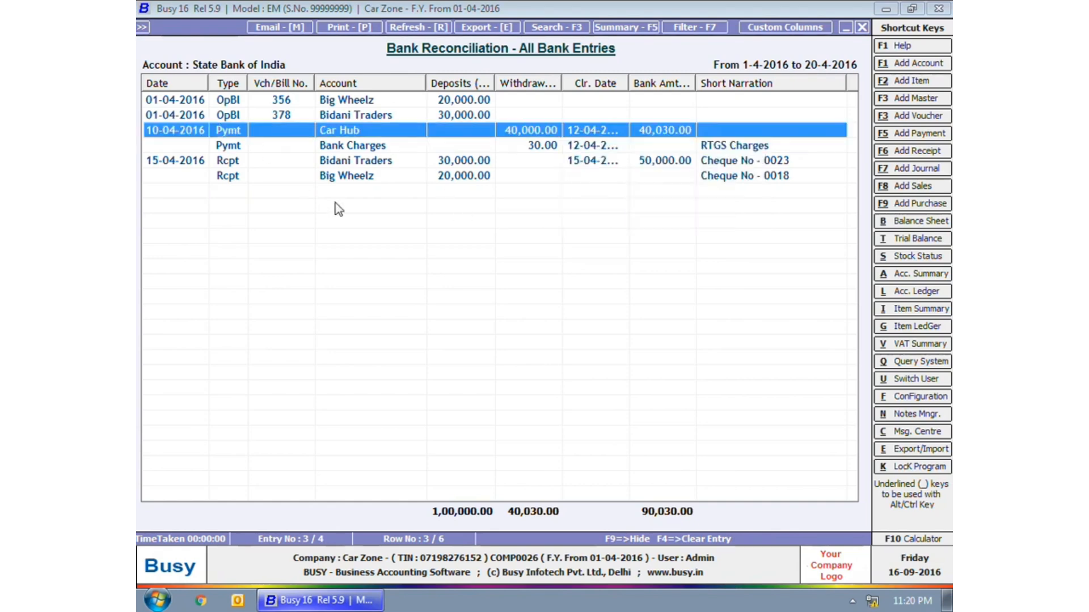
- Give the Big Wheelz receipt a clearing date of 15-04-2016
left_click(352, 157)
key("F4")
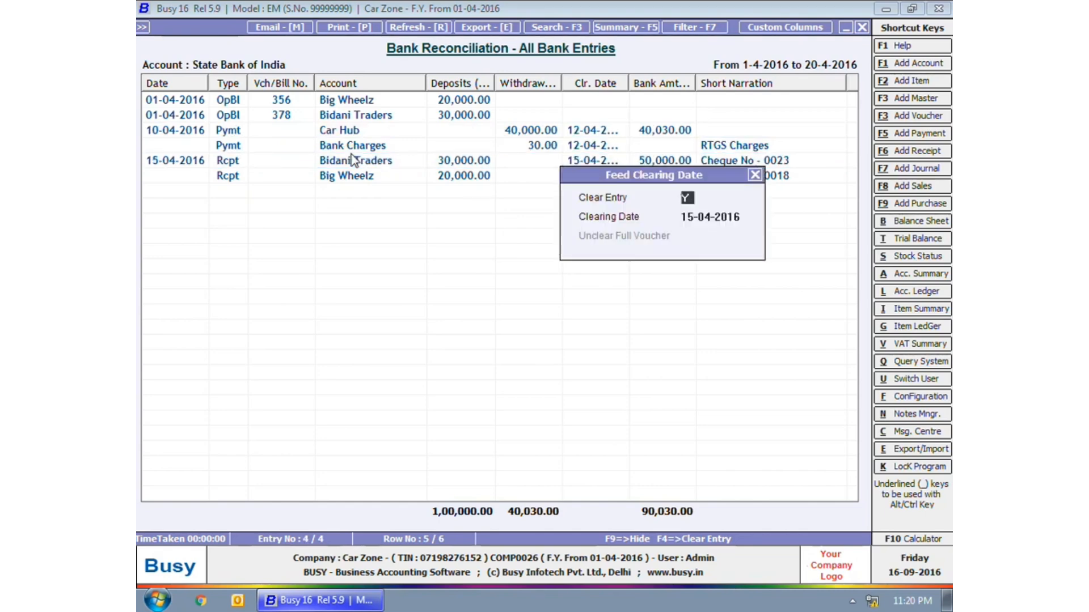
key("Return")
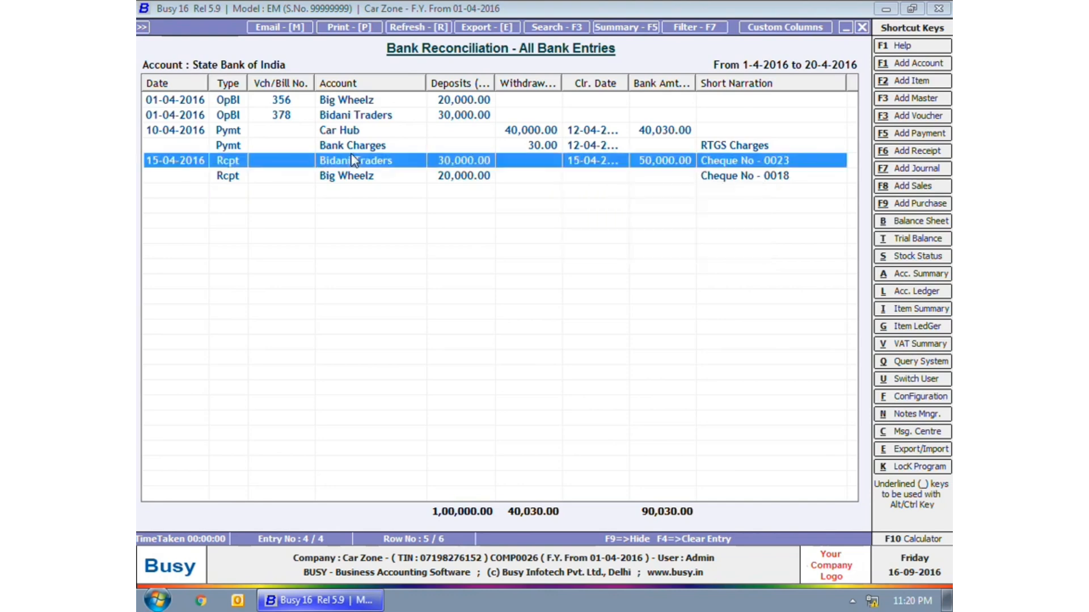
key("Down")
key("F4")
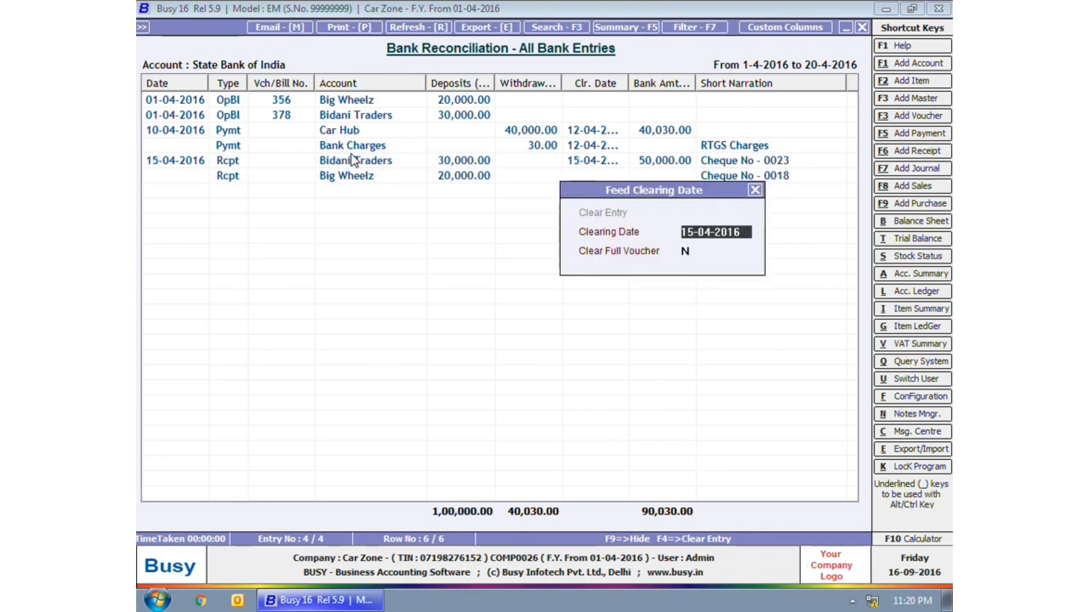
key("Return")
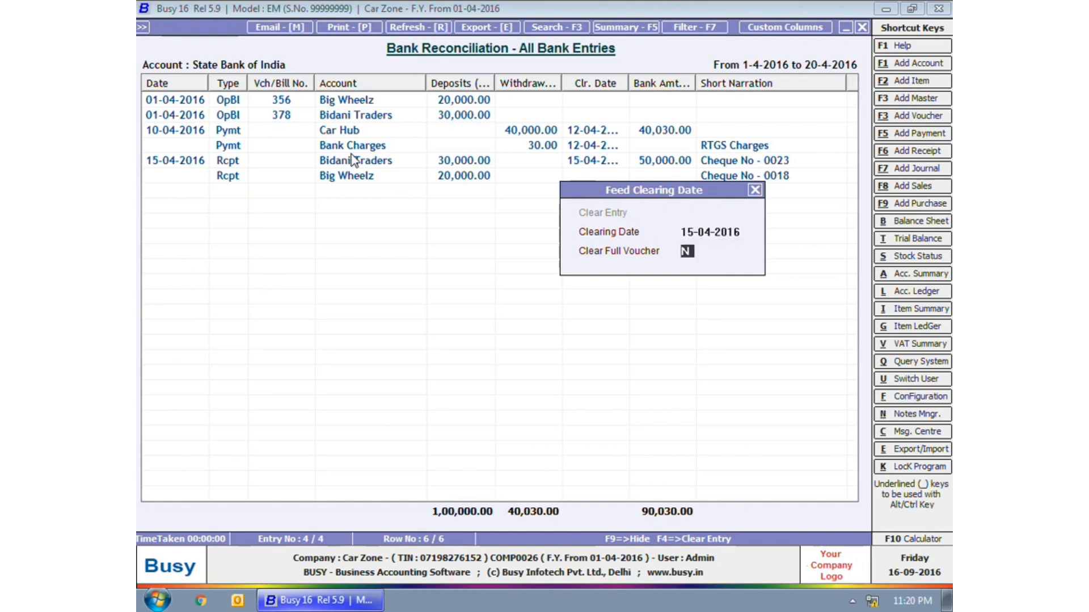
key("Return")
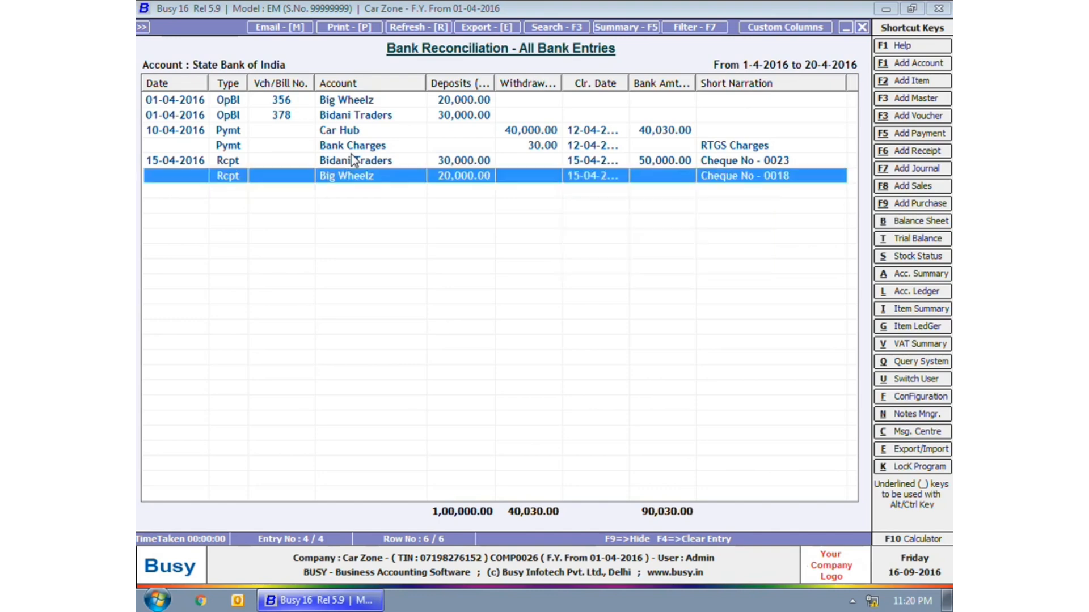
- Set the Bidani Traders receipt's clearing date to 20-04-2016
key("Up")
key("Return")
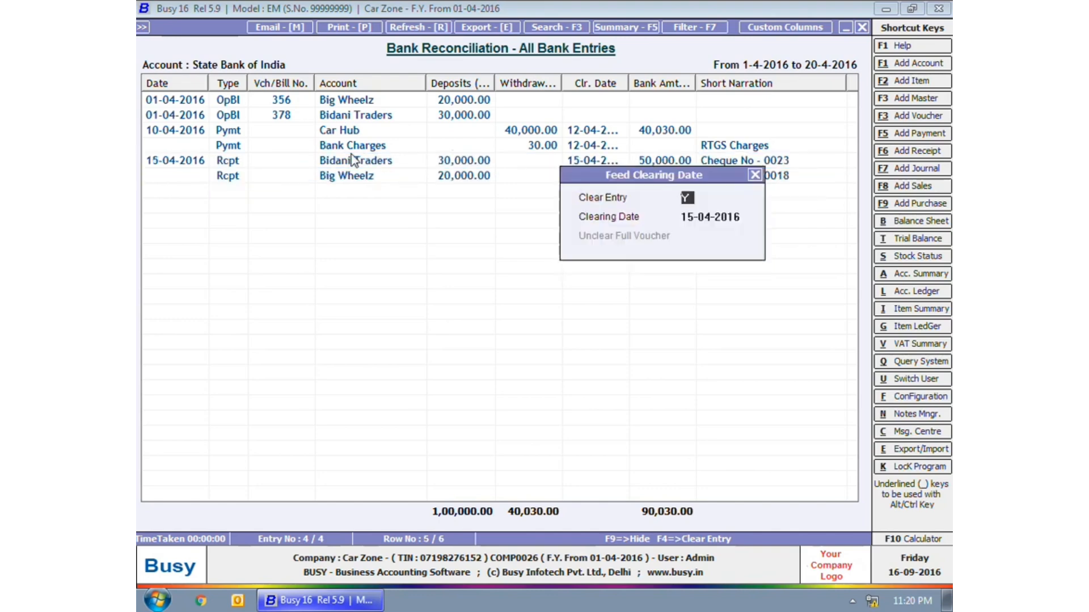
key("Return")
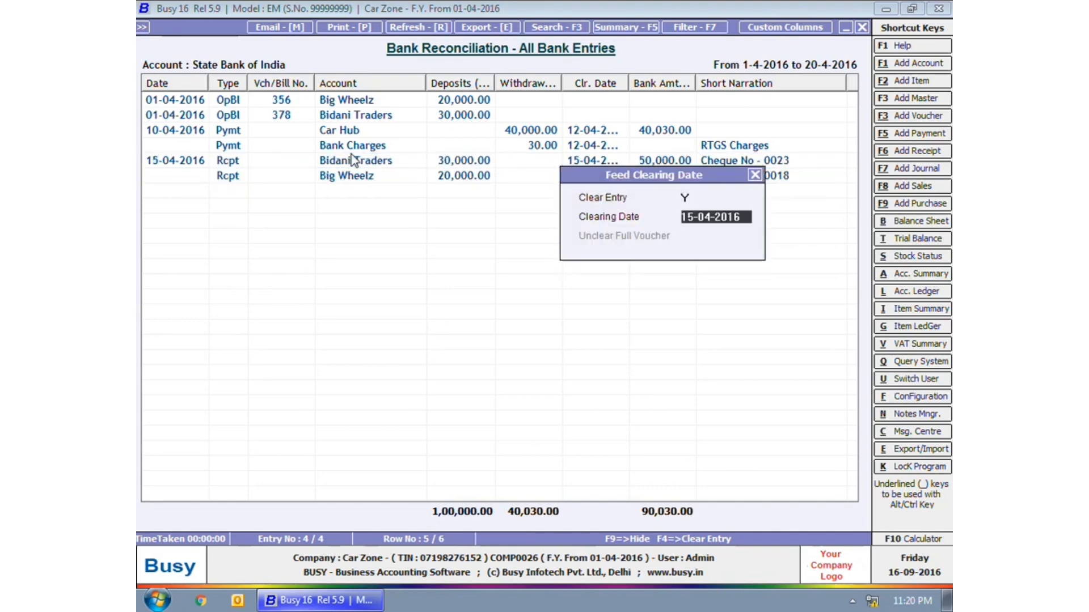
type("20-0")
type("4")
key("Return")
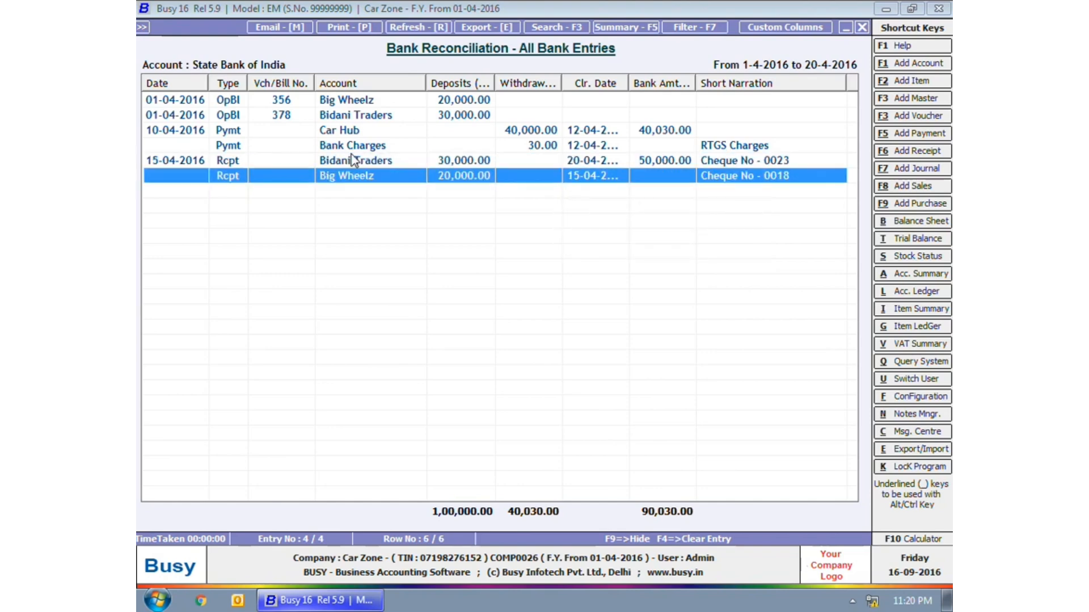
- Remove the Big Wheelz receipt's clearing date with F4, leaving it uncleared, and close the report
key("Return")
key("Escape")
key("F4")
key("Escape")
key("Escape")
key("Escape")
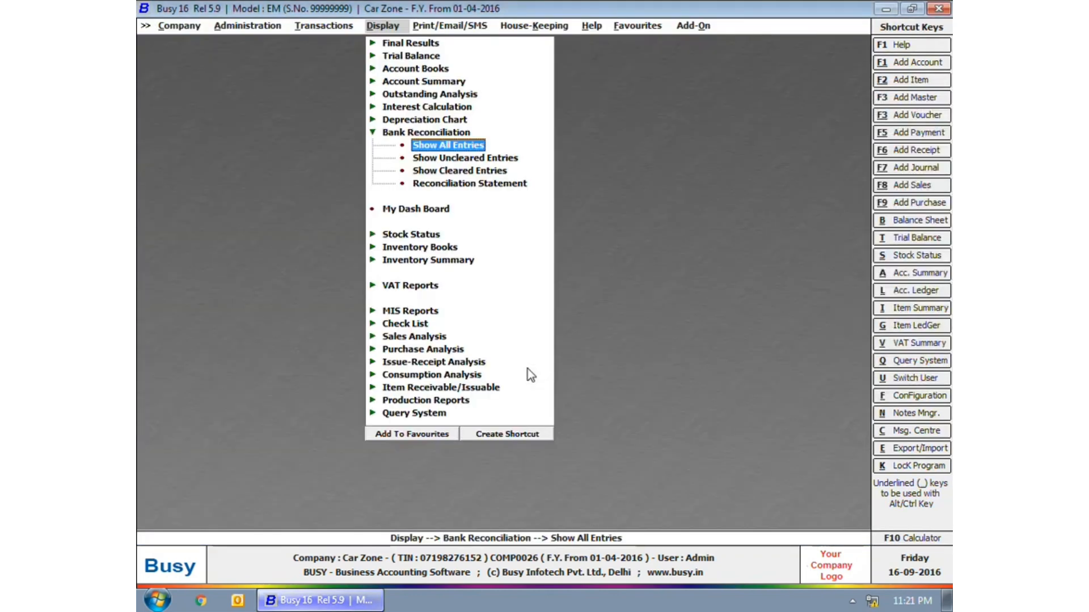
- View State Bank of India's uncleared entries, showing the 15-04-2016 Big Wheelz receipt
left_click(458, 161)
key("Return")
key("Return")
key("Return")
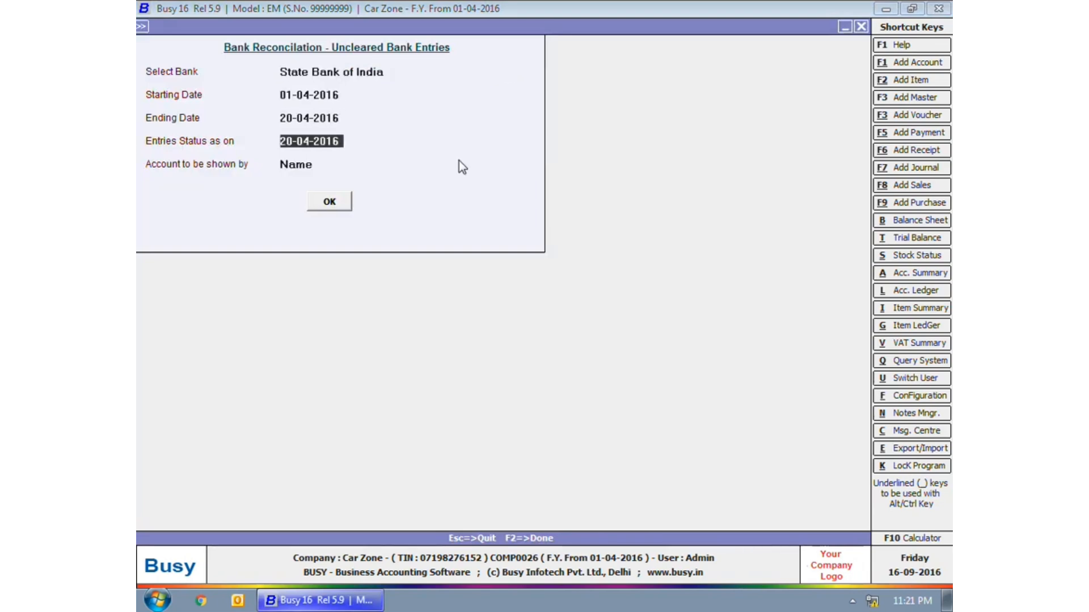
key("Return")
key("Return")
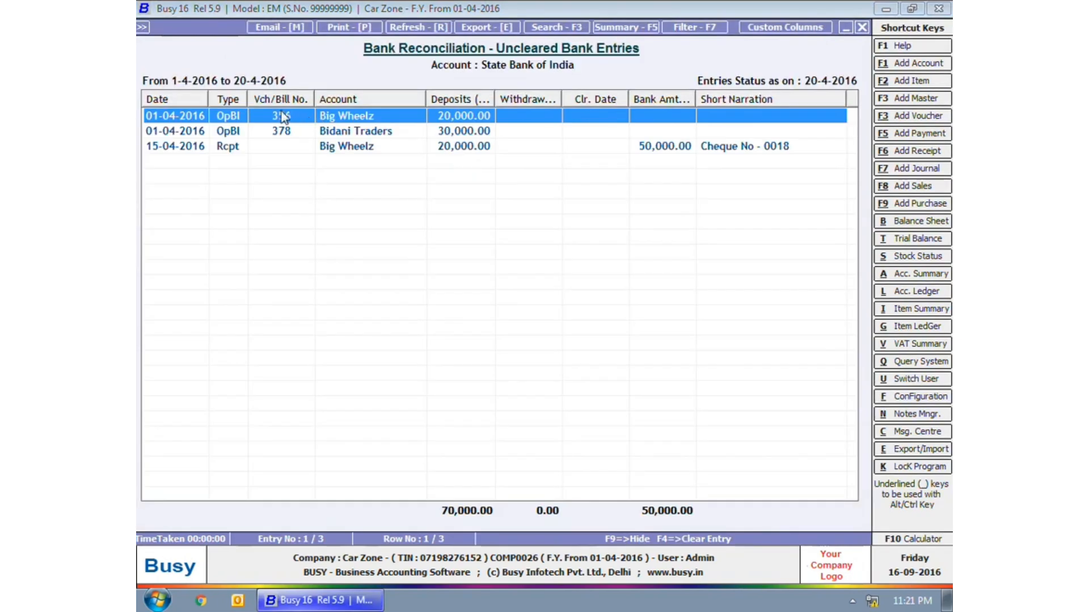
left_click(291, 148)
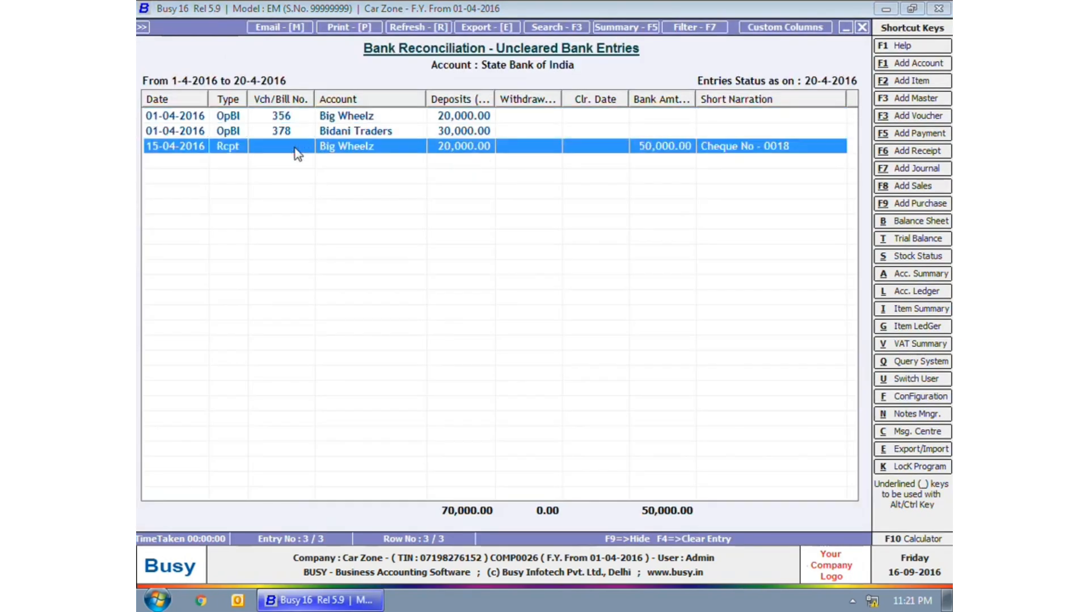
key("Escape")
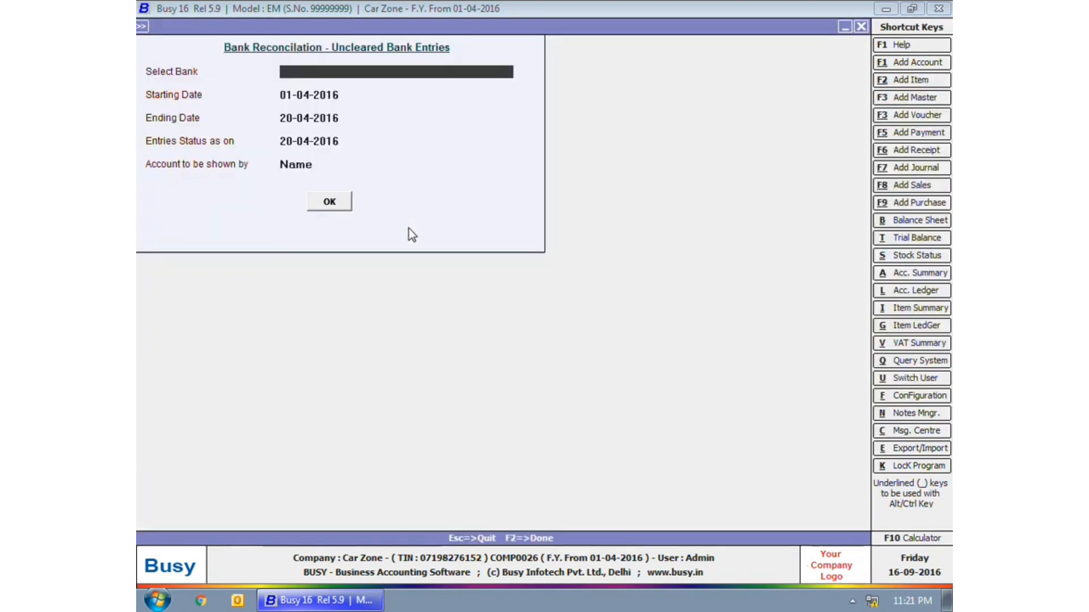
key("Escape")
- Generate State Bank of India's reconciliation statement, showing 10,030.00 Cr actual balance
key("Down")
key("Down")
key("Return")
type("s")
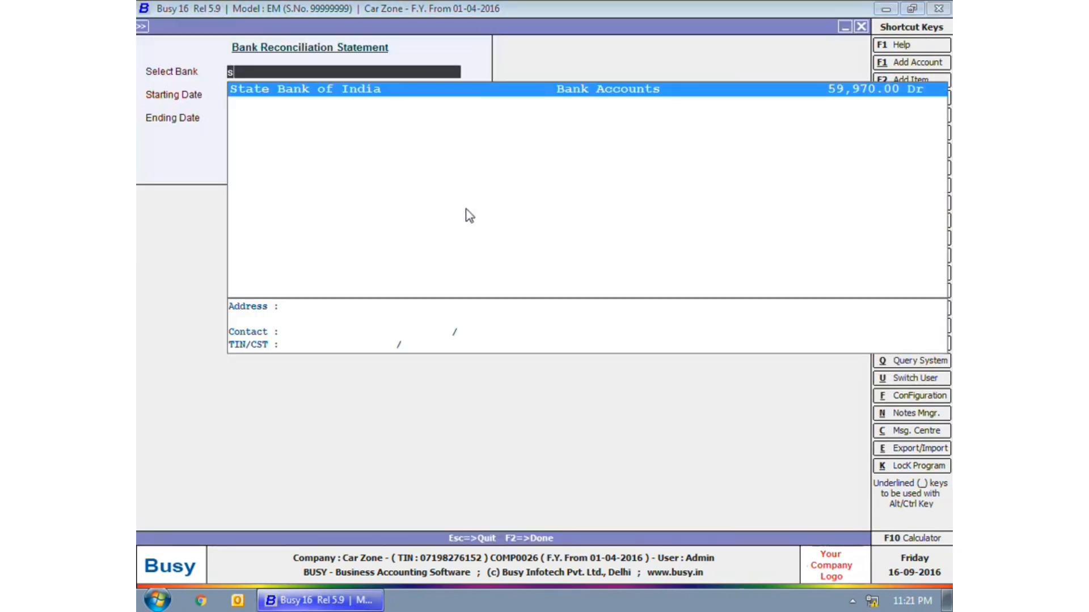
key("Return")
key("Return")
key("Return")
key("Return")
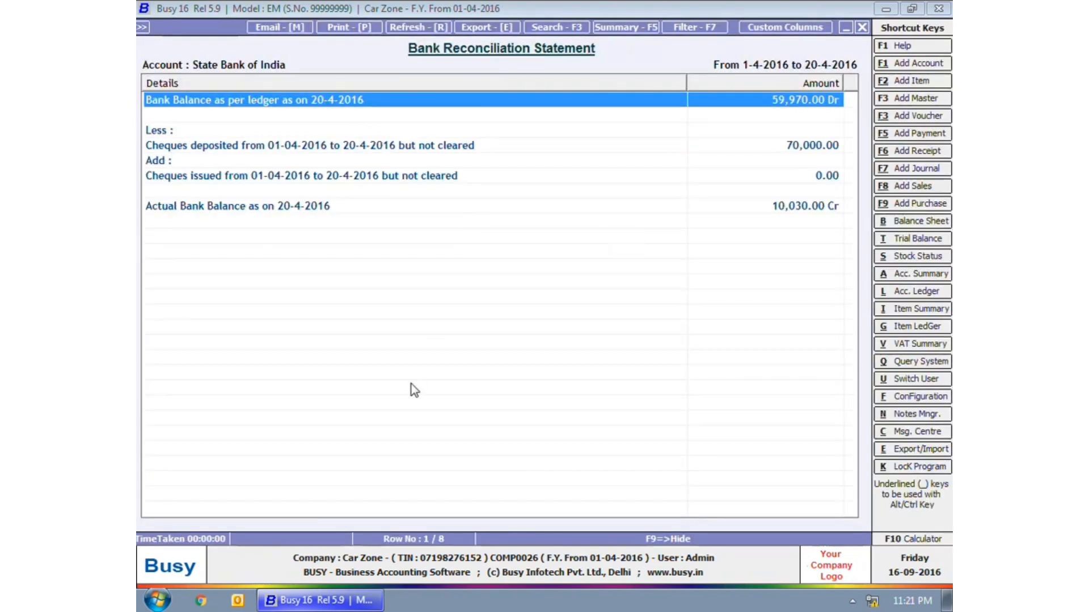
key("Escape")
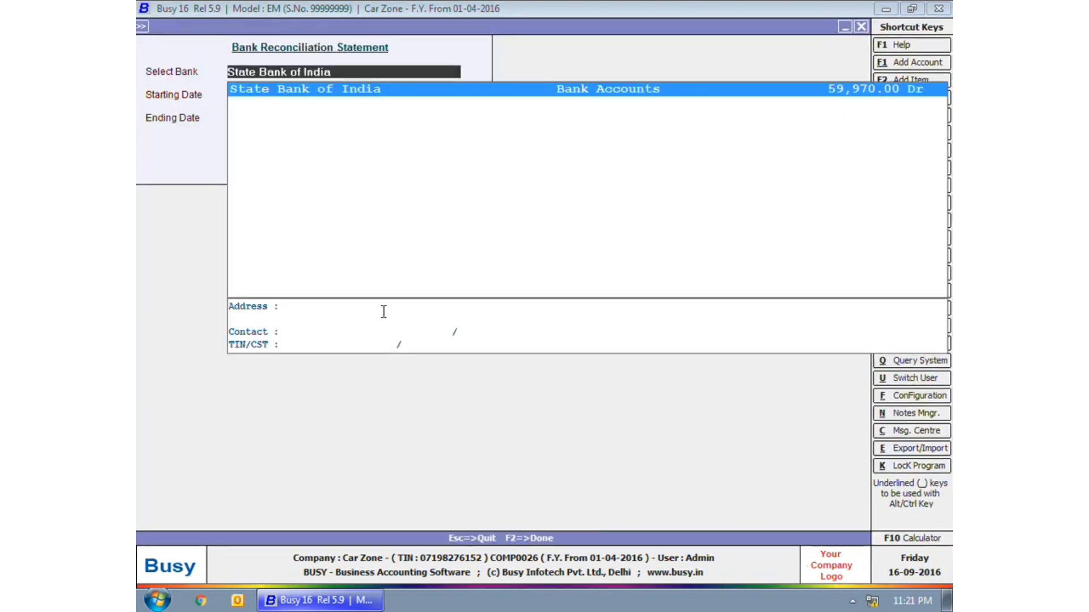
- Generate Punjab National Bank's reconciliation statement, showing 10,000.00 Cr, then return to the menu
type("pn")
key("Down")
key("Return")
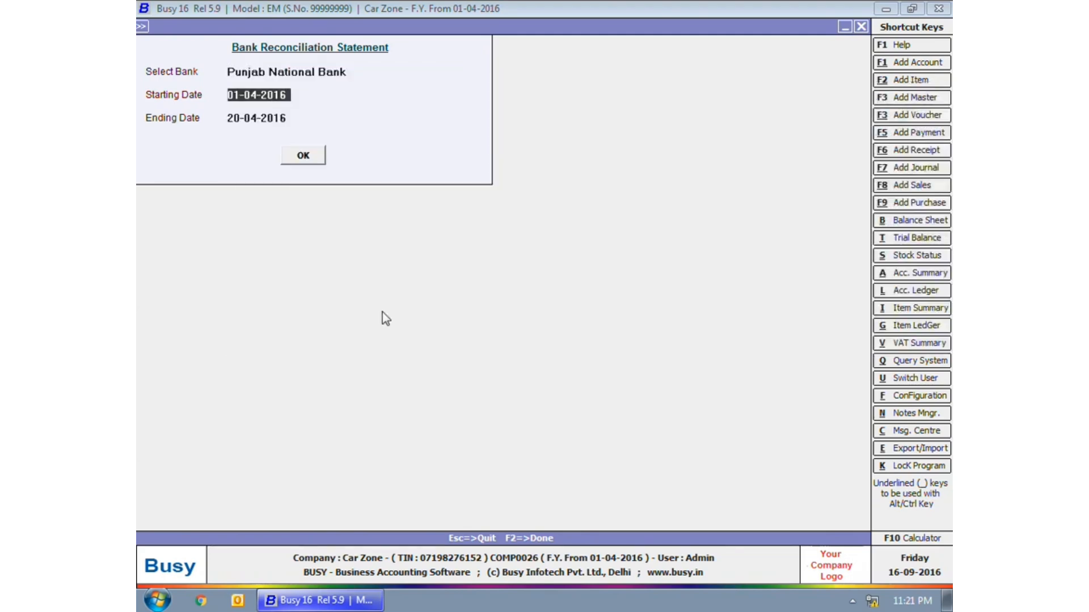
key("Return")
key("Return")
key("Return")
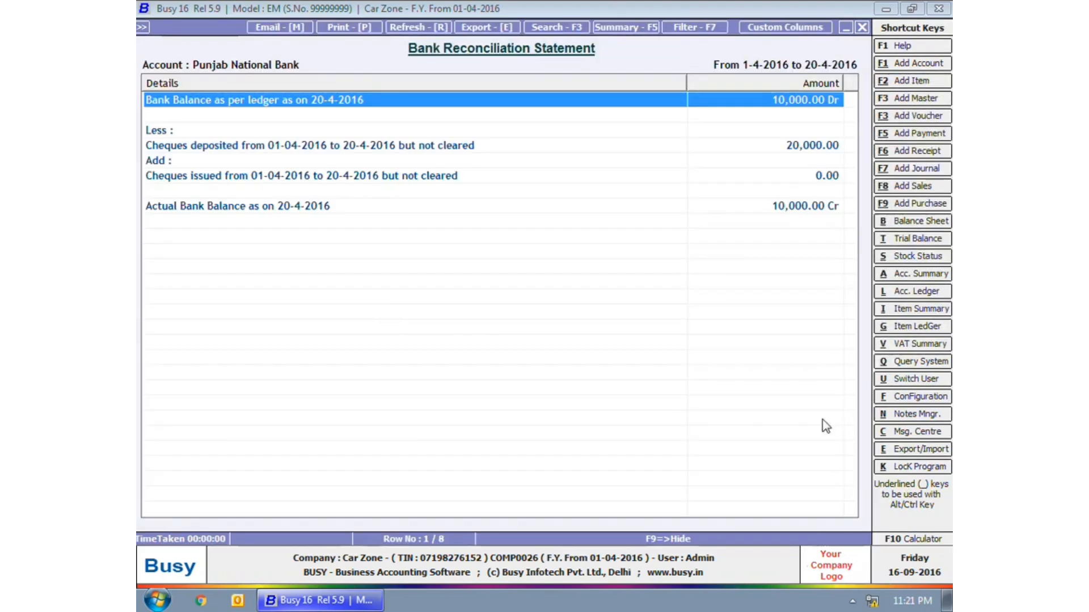
key("Escape")
key("Escape")
key("Escape")
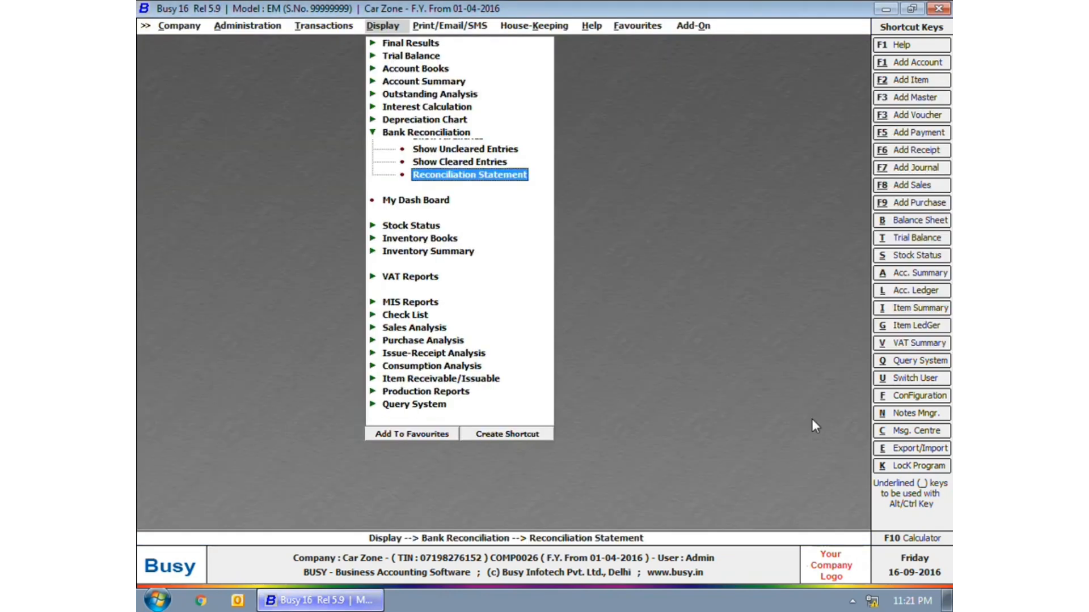
key("Escape")
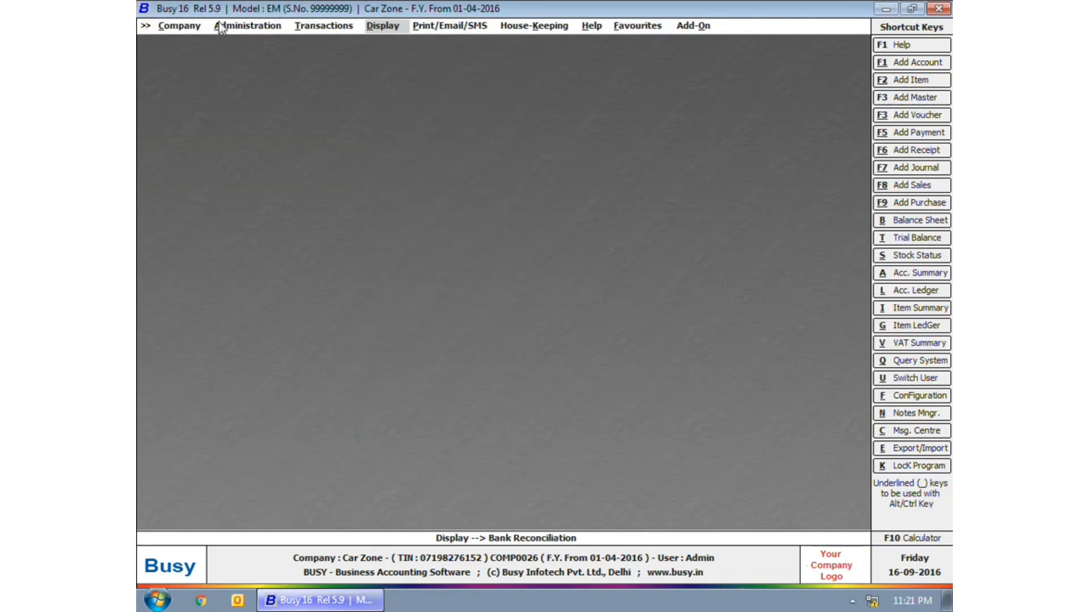
- Change Car Zone to a new financial year from 01-04-2017, confirming bank reconciliation is used
left_click(247, 26)
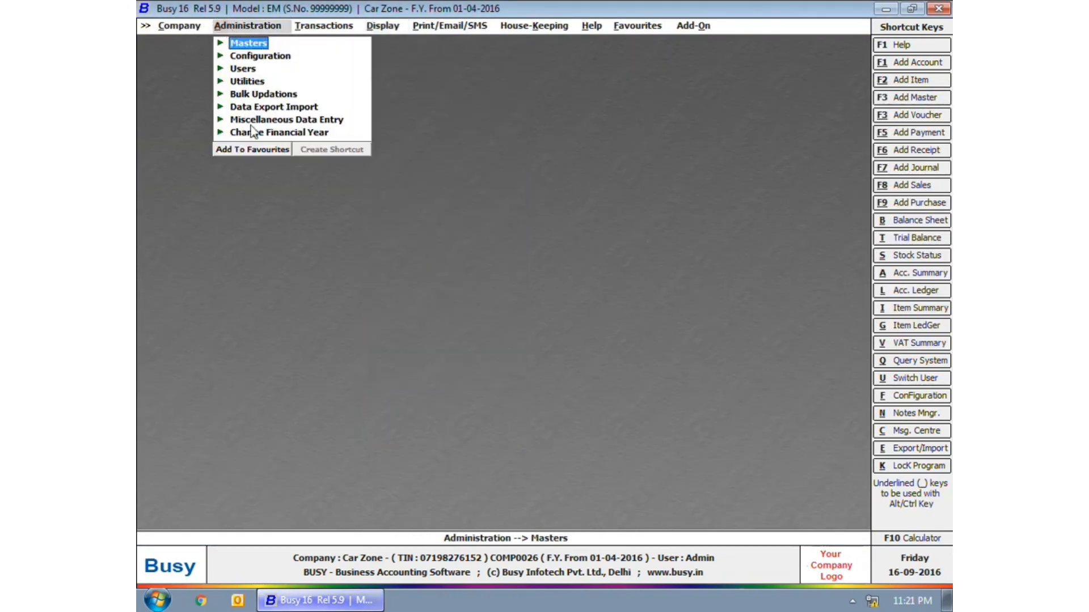
left_click(267, 132)
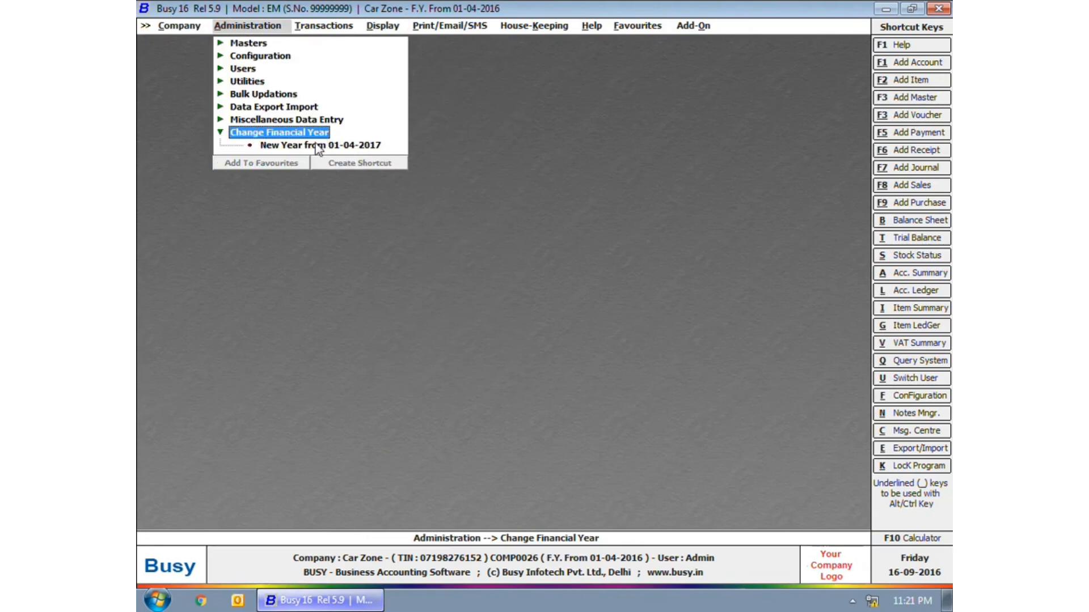
left_click(318, 146)
left_click(581, 336)
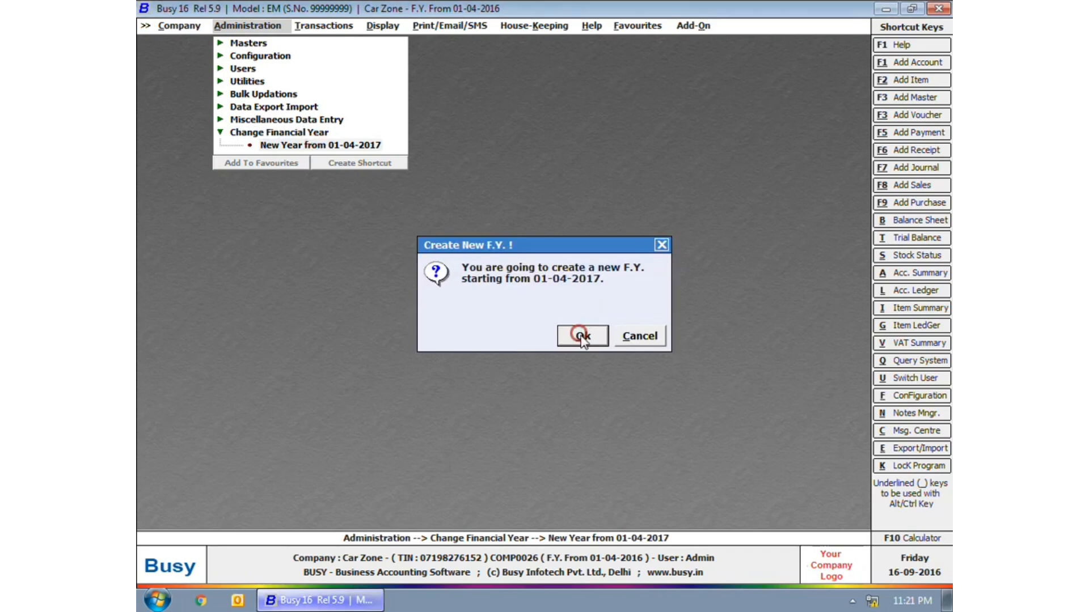
left_click(293, 288)
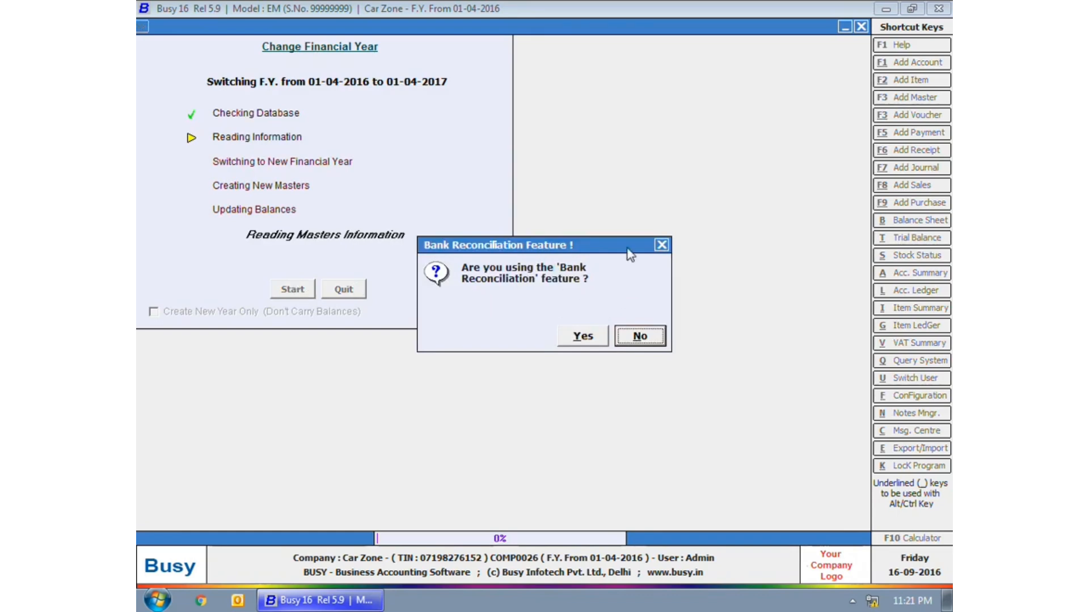
left_click(588, 335)
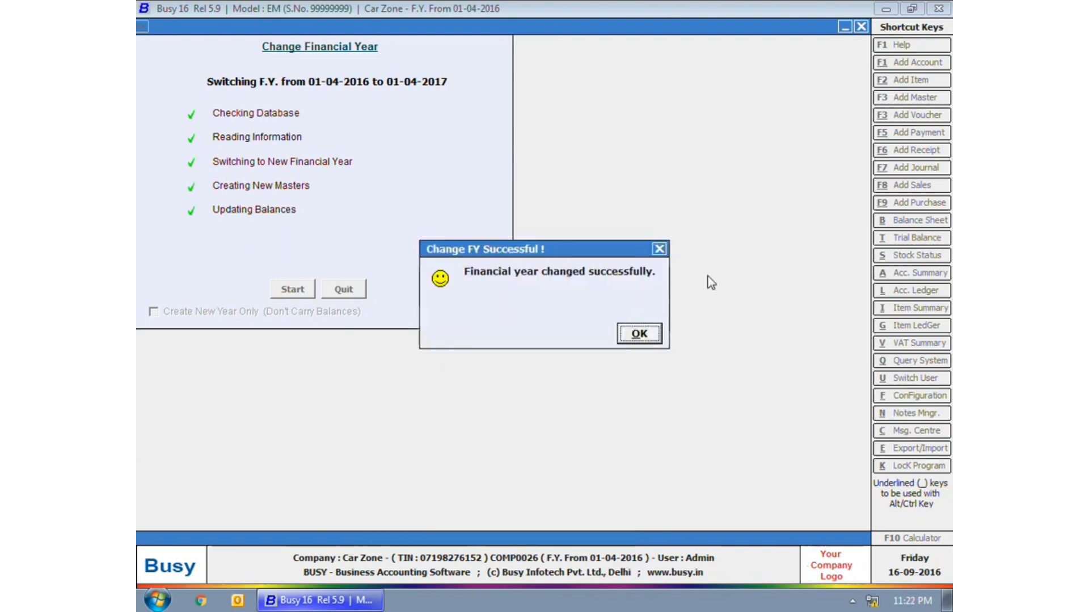
key("Return")
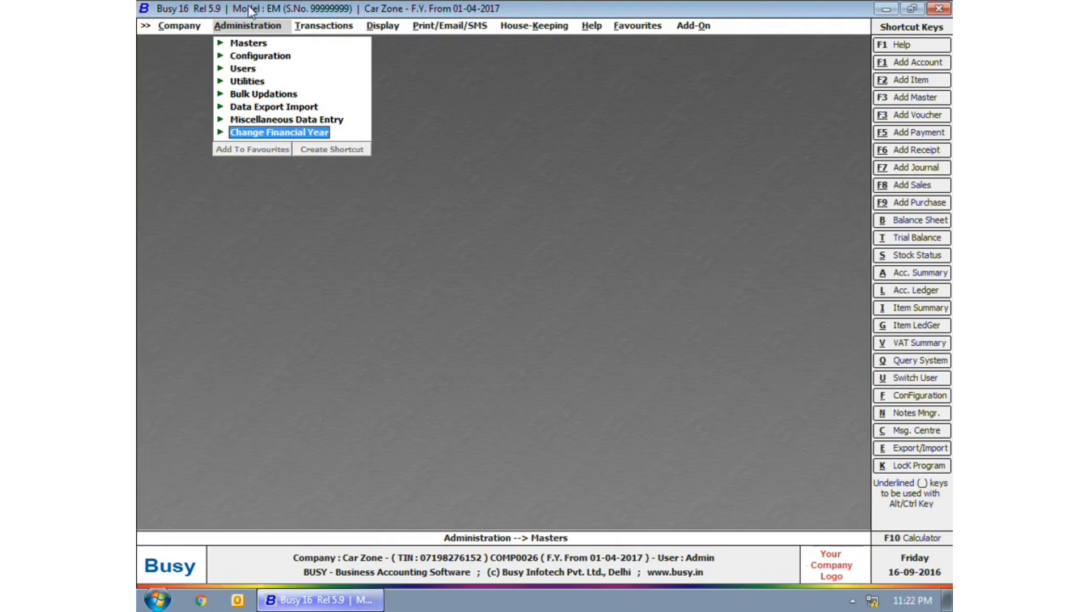
left_click(248, 43)
left_click(262, 56)
left_click(309, 81)
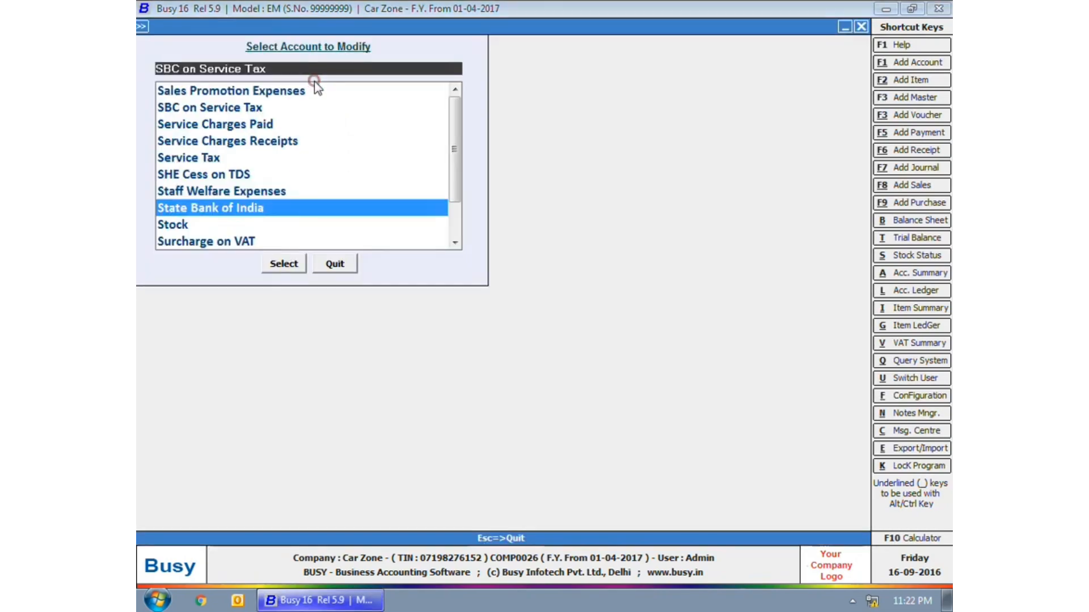
key("Return")
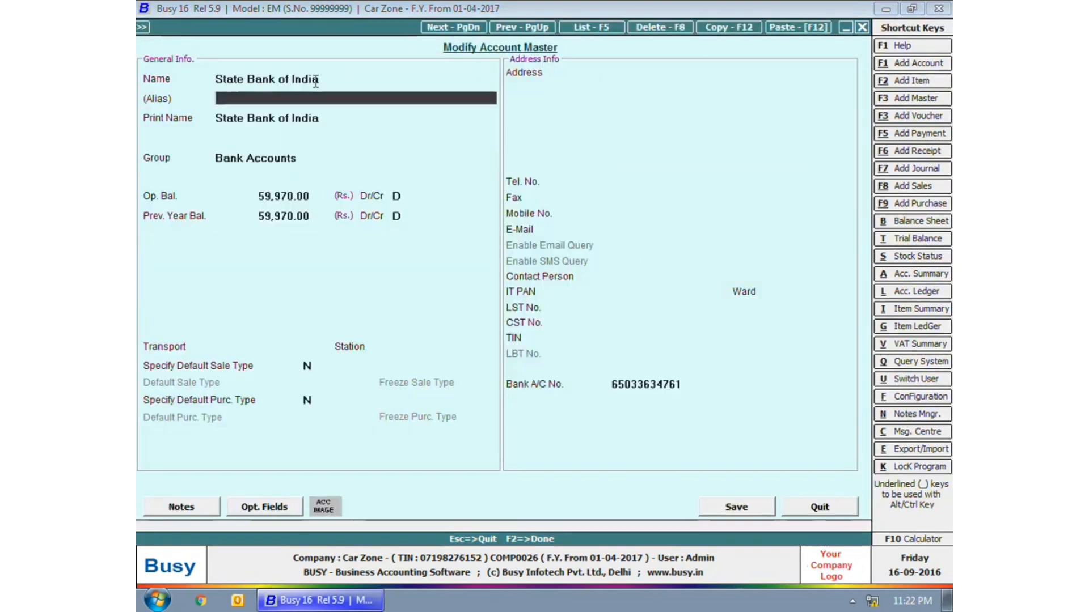
key("Return")
key("Return")
key("Return")
key("Return")
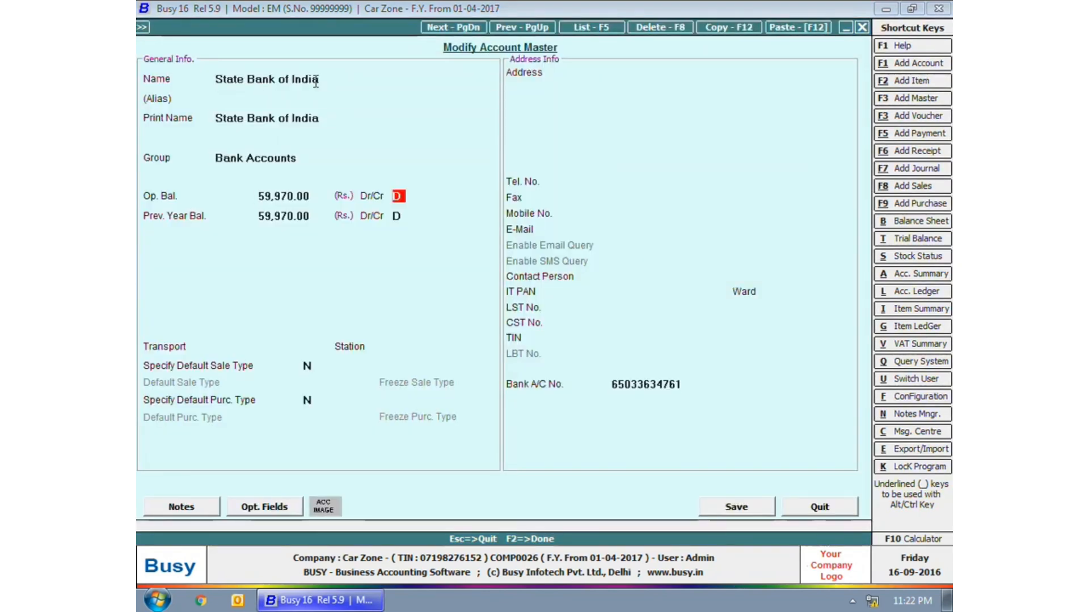
key("Return")
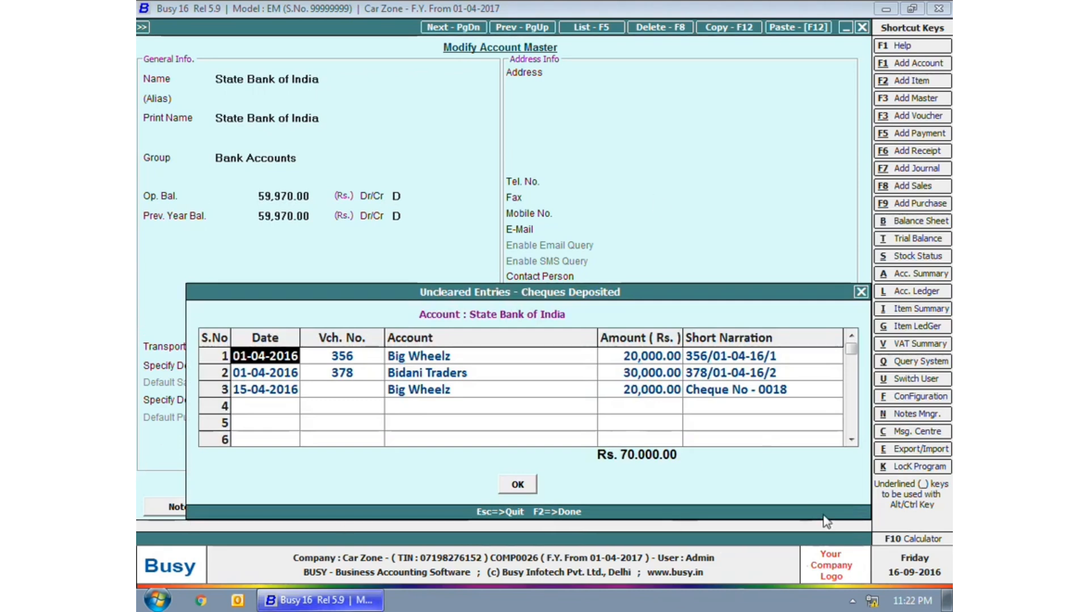
key("Escape")
key("Escape")
key("Return")
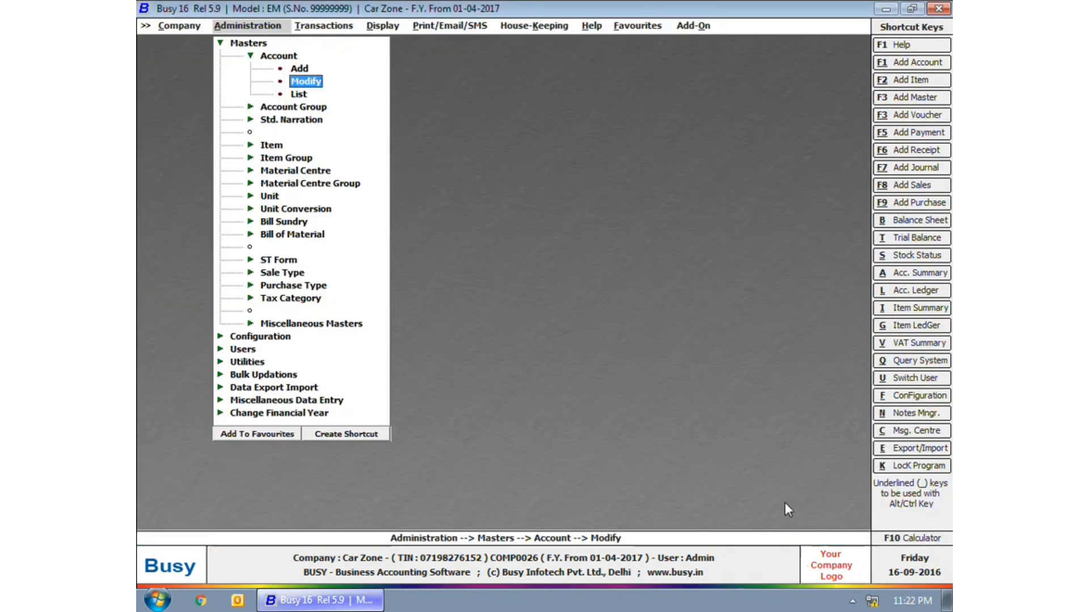
key("Escape")
key("Escape")
key("Escape")
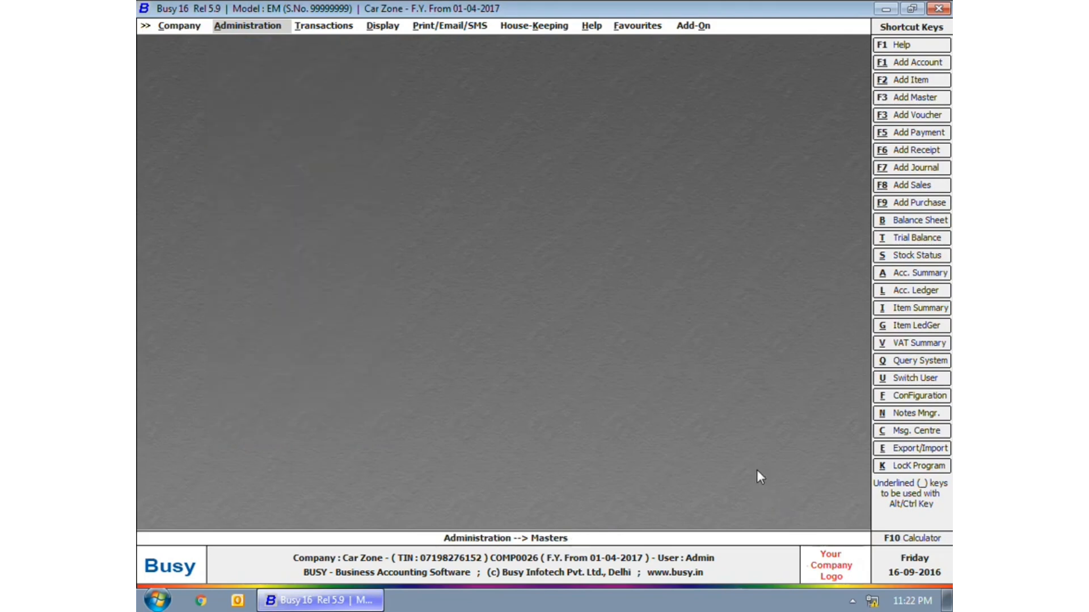